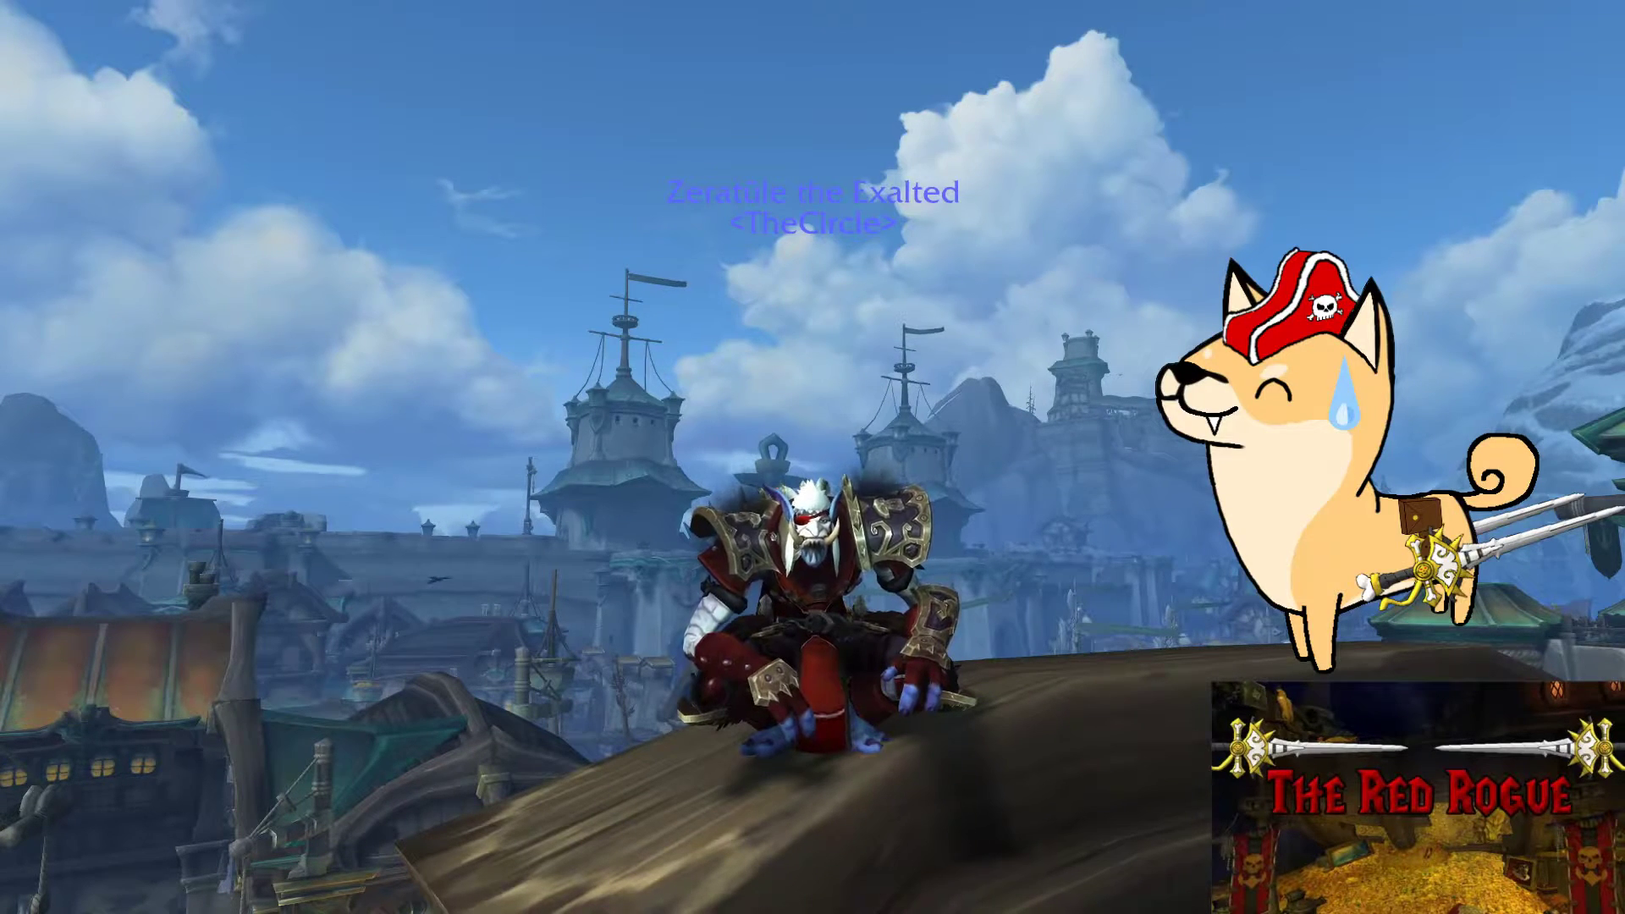
- Restore the hidden game interface with Alt+Z
key("alt+z")
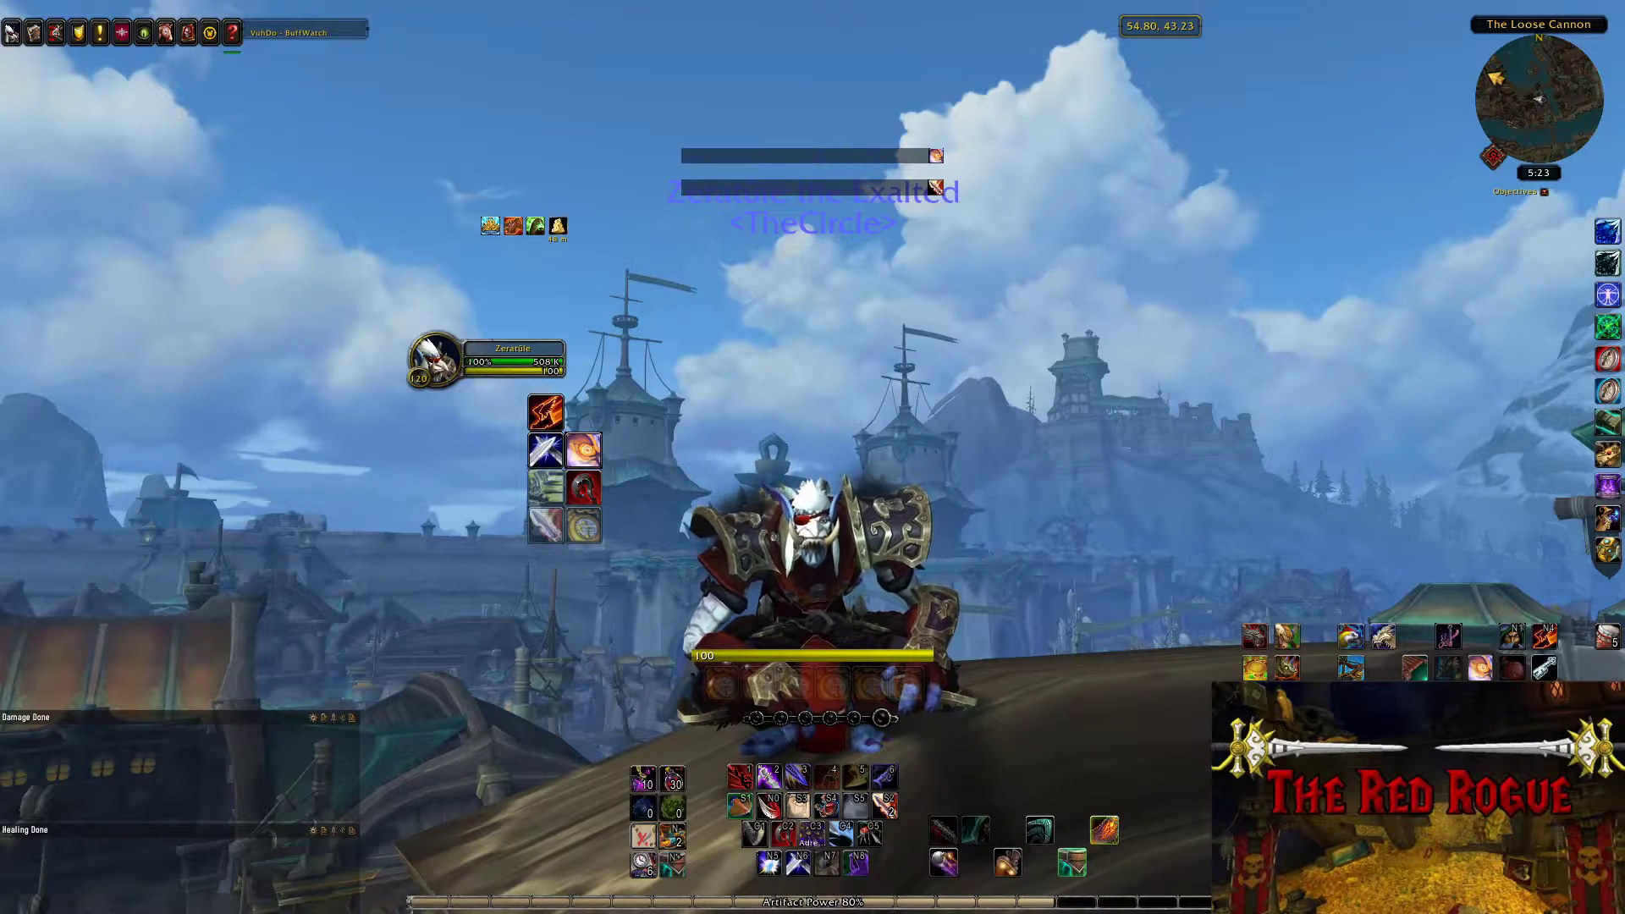
- Stand the rogue up, cast Blade Flurry, Adrenaline Rush and another ability, then cancel Adrenaline Rush
key("x")
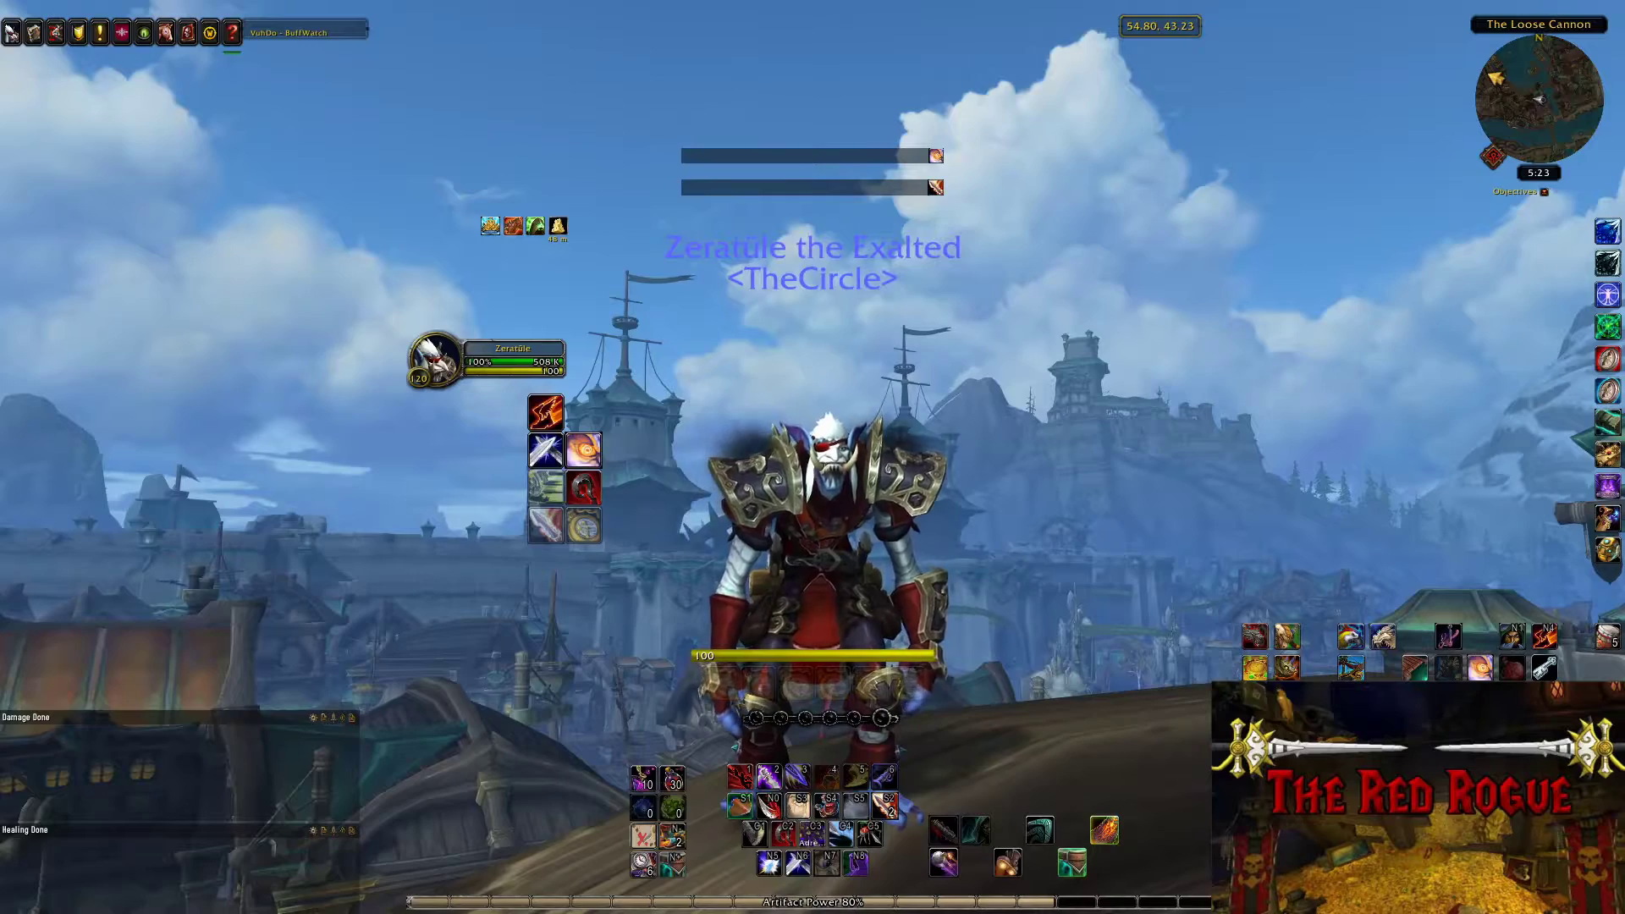
left_click_drag(1202, 315, 1202, 315)
key("shift+2")
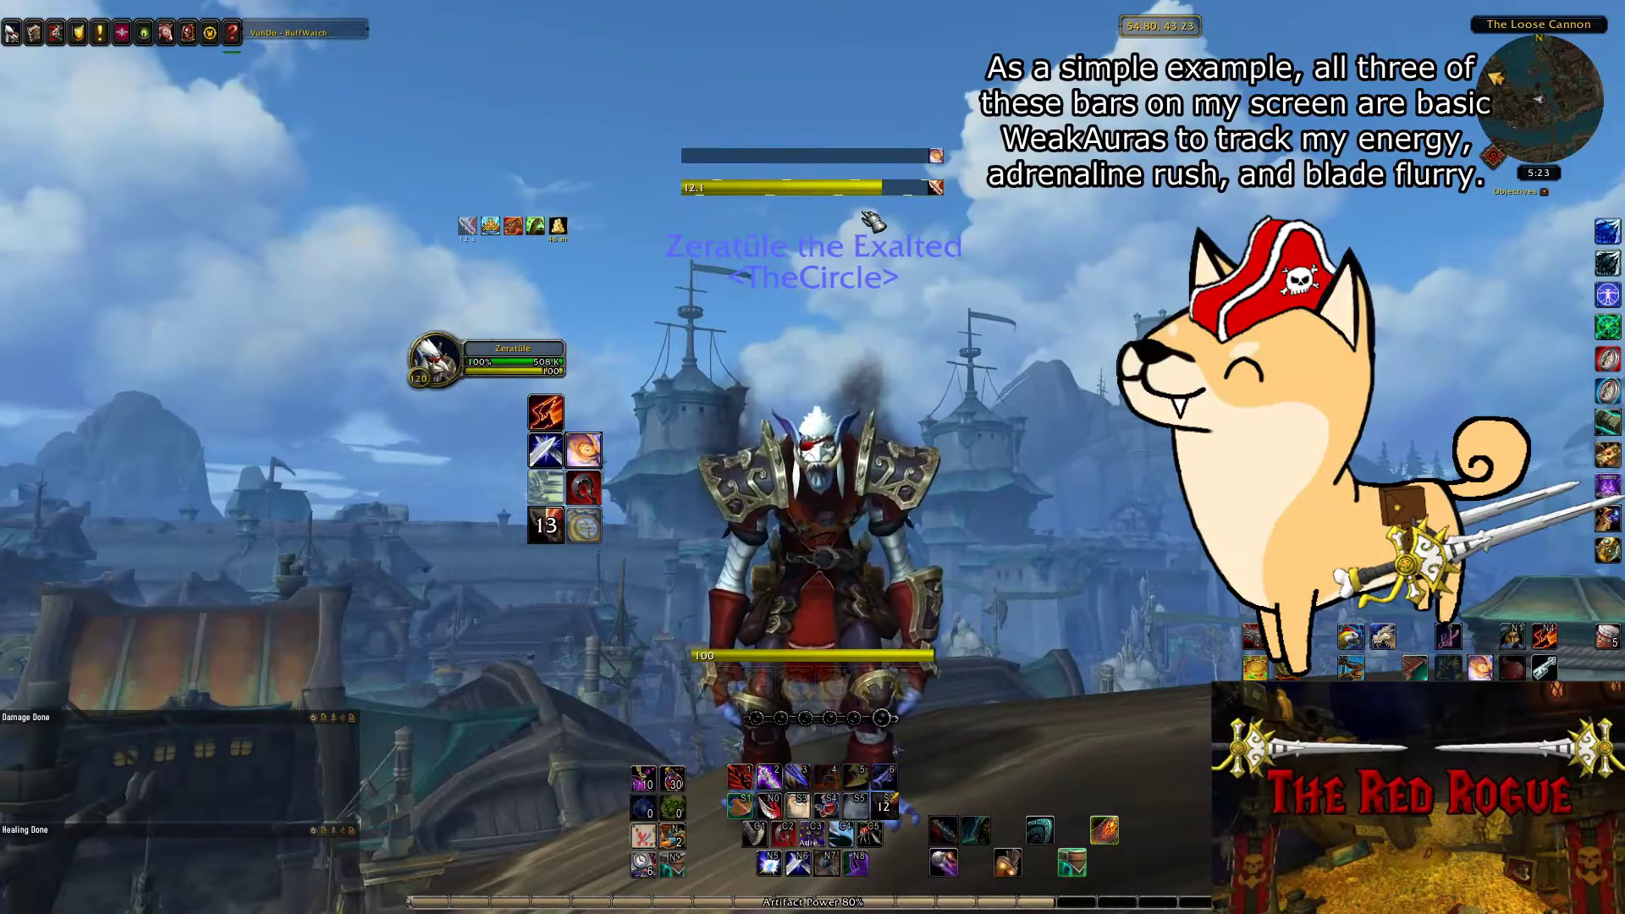
key("ctrl+3")
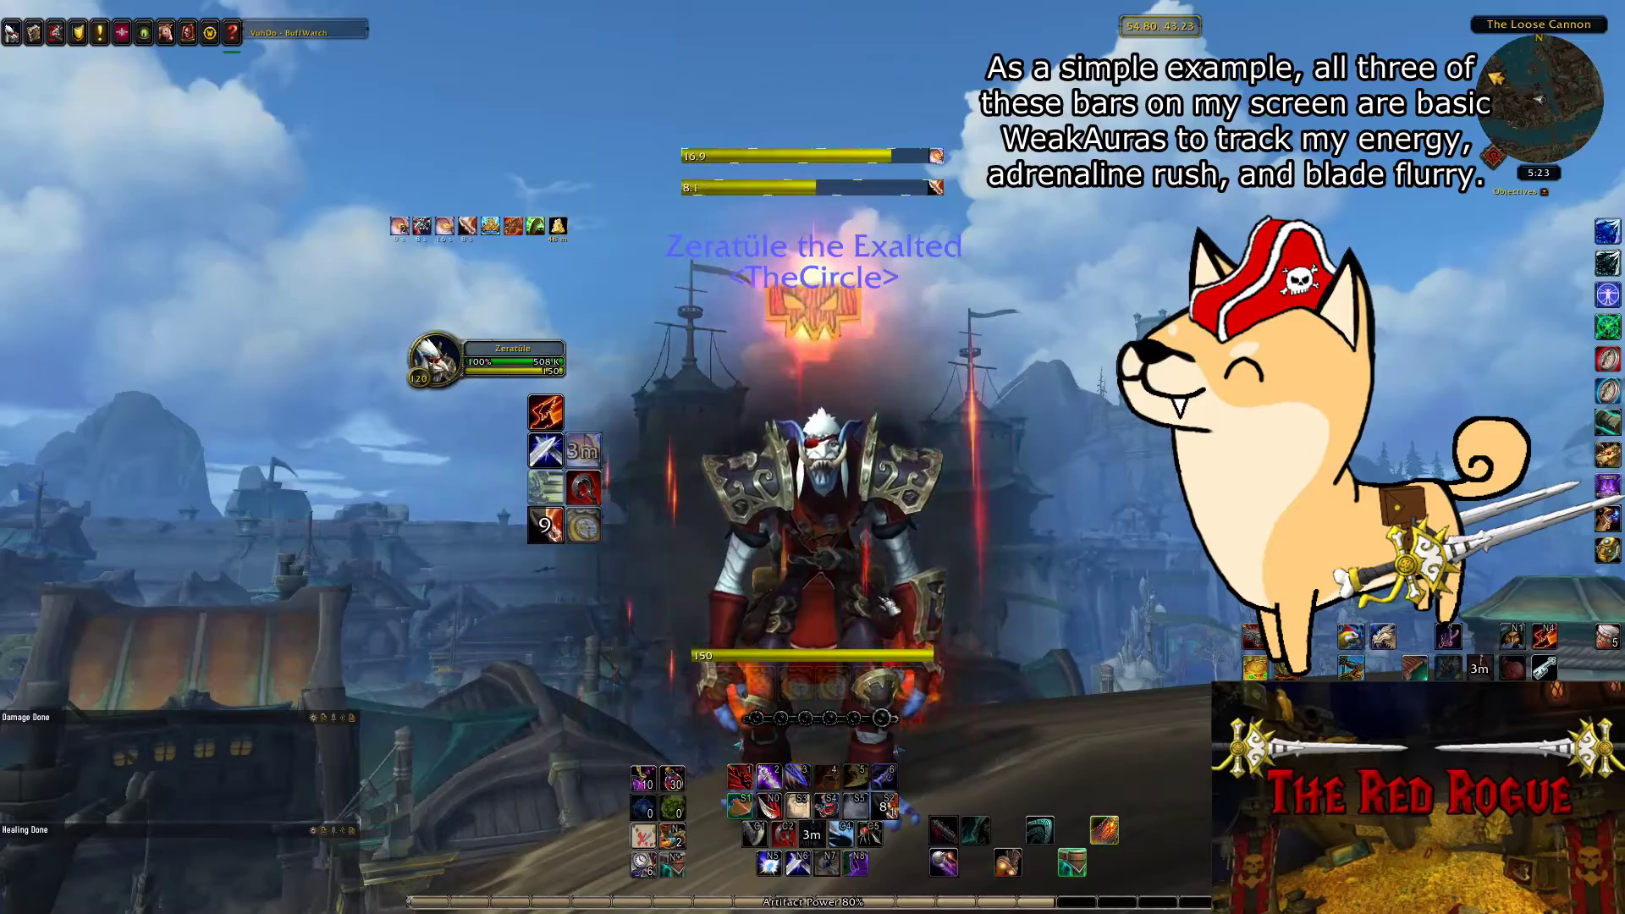
key("ctrl+4")
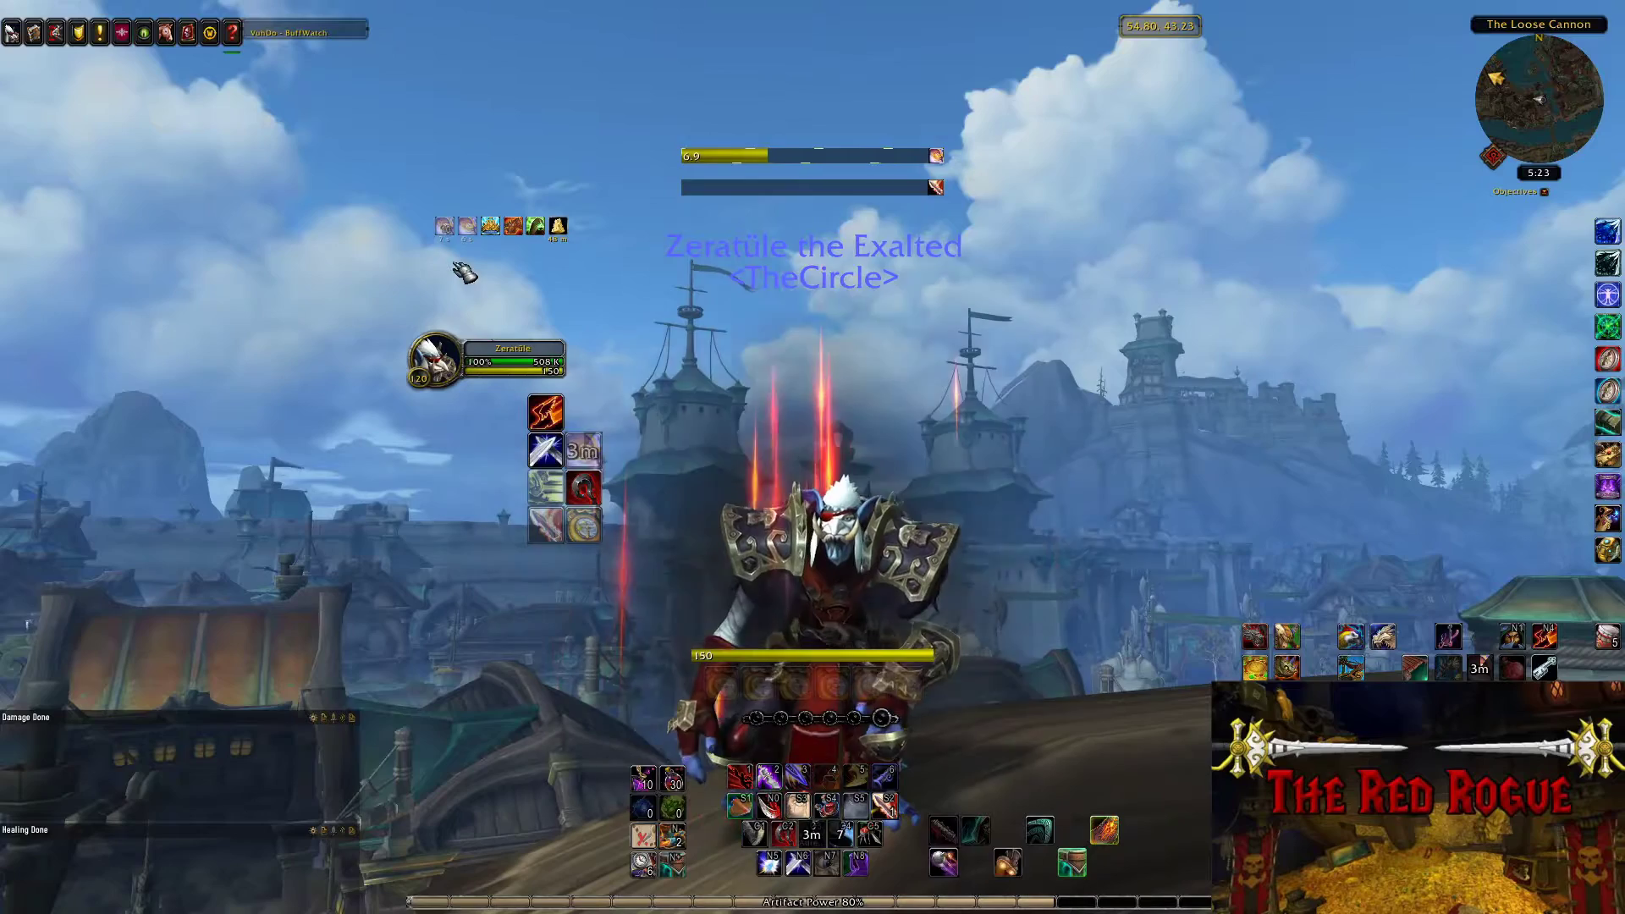
right_click(446, 227)
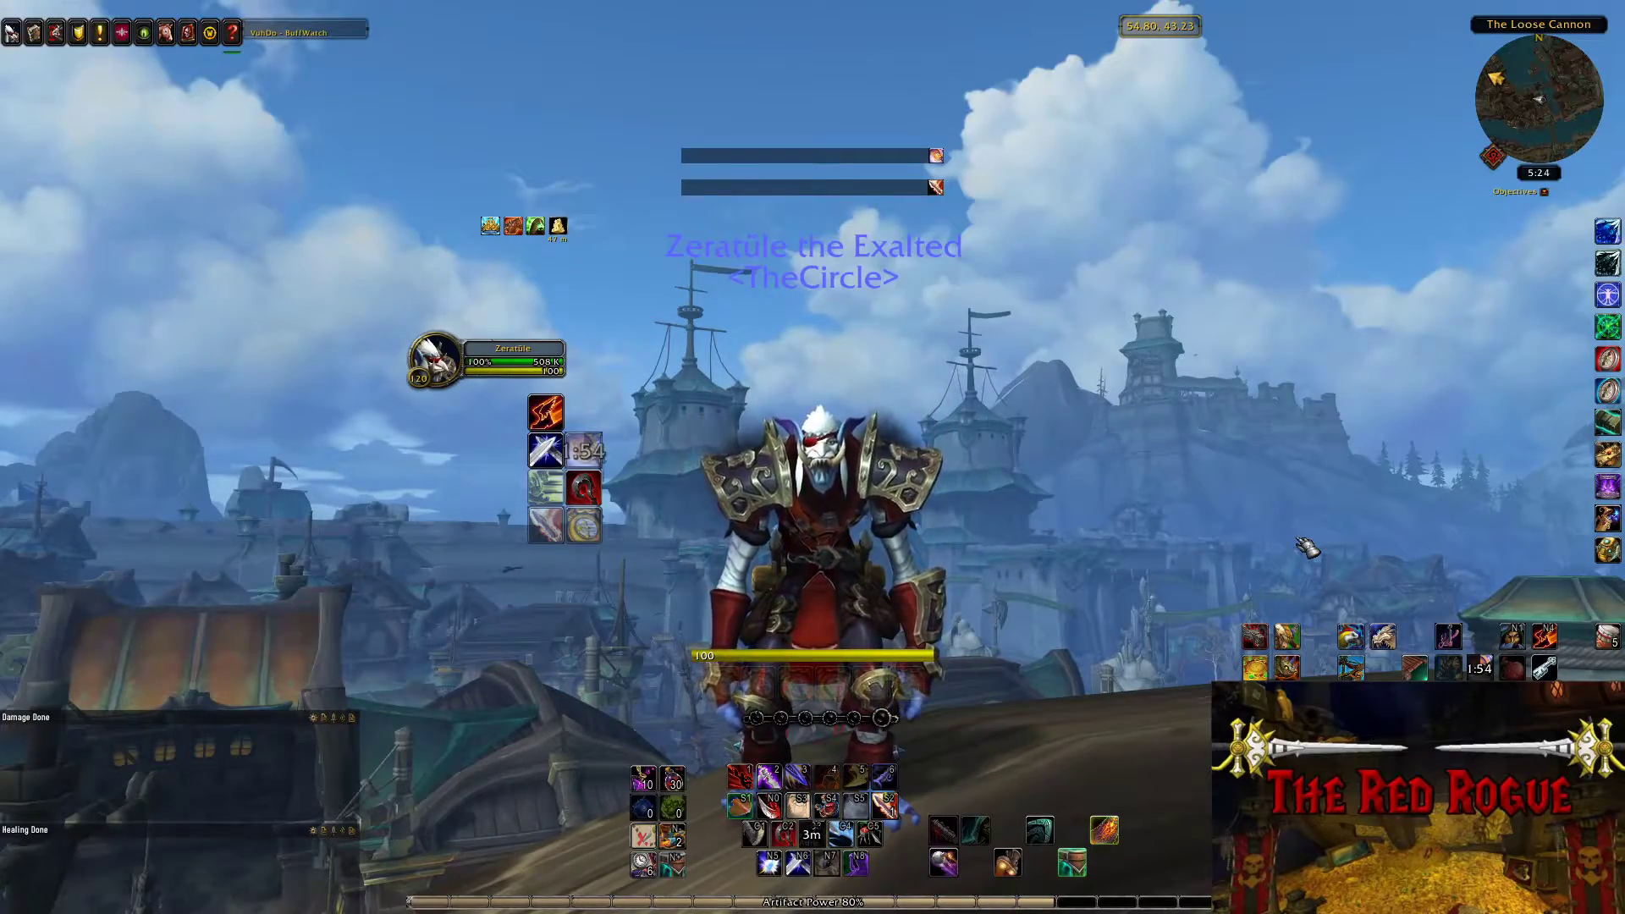
left_click_drag(1308, 548, 738, 499)
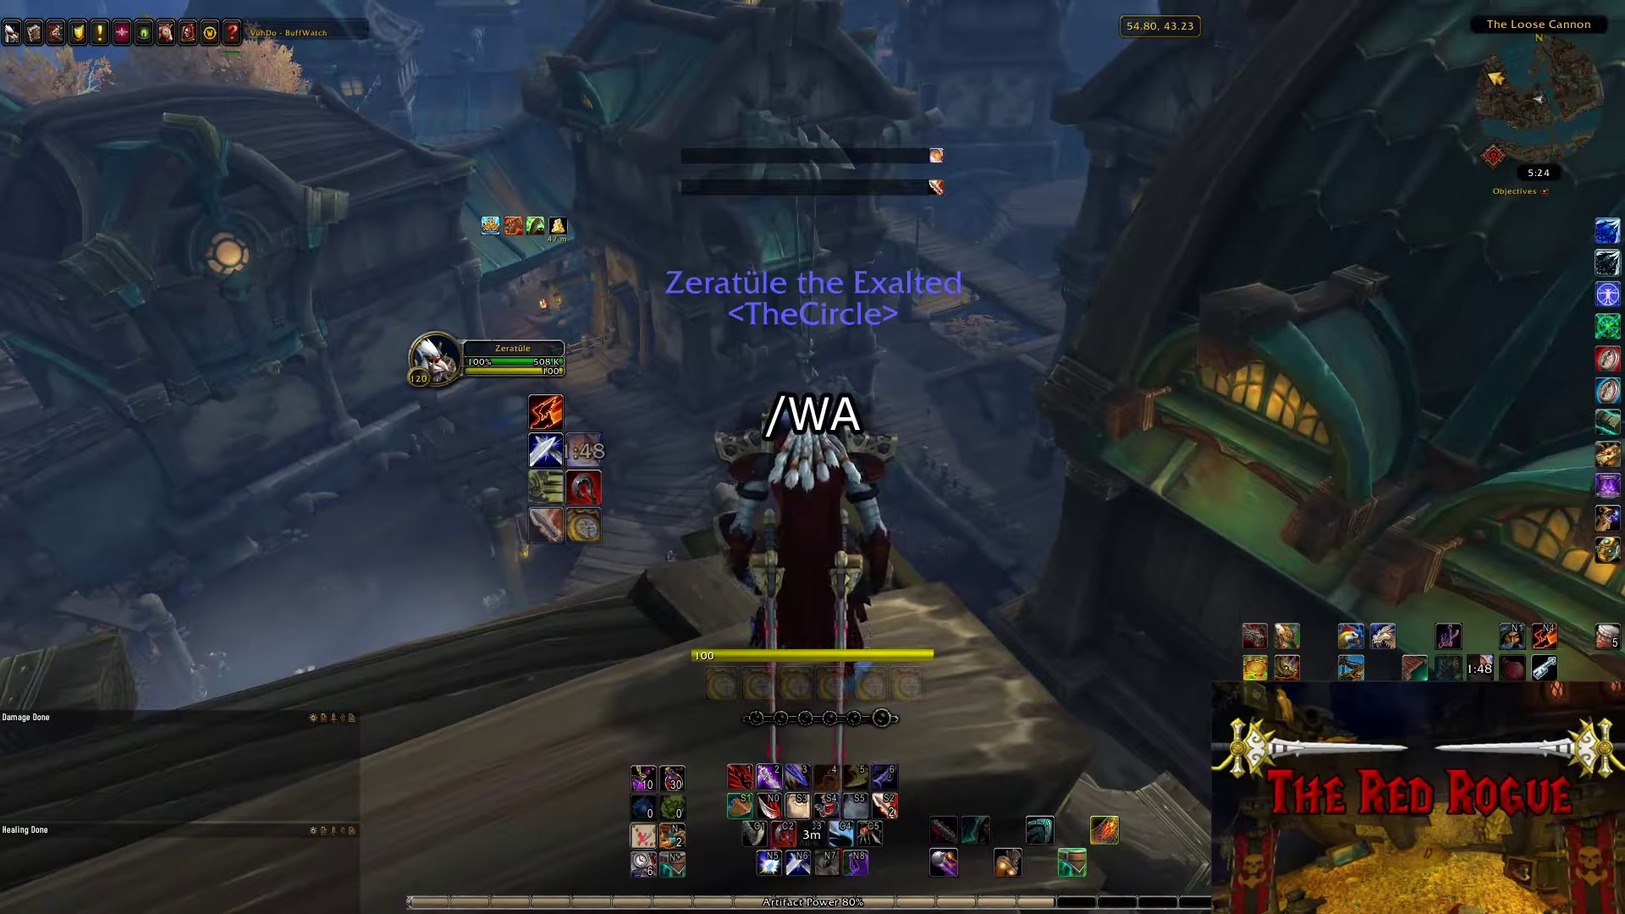
- Open the WeakAuras options with the /wa command
type("/wa")
key("Return")
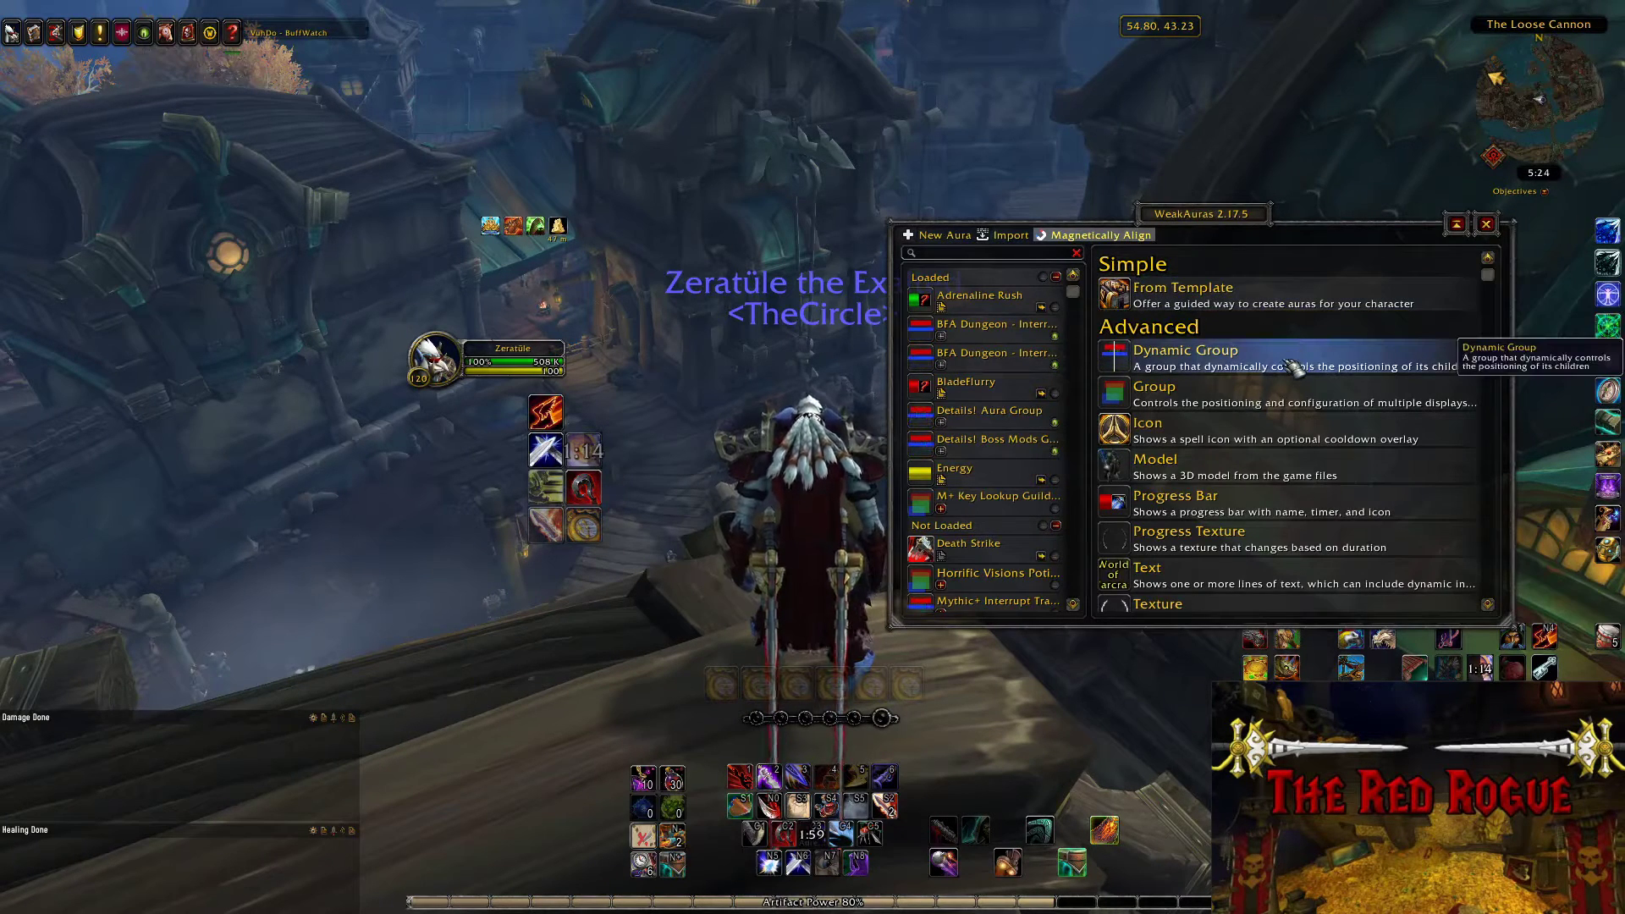
- Start a Progress Texture aura from template at the Left HUD position
left_click(1273, 307)
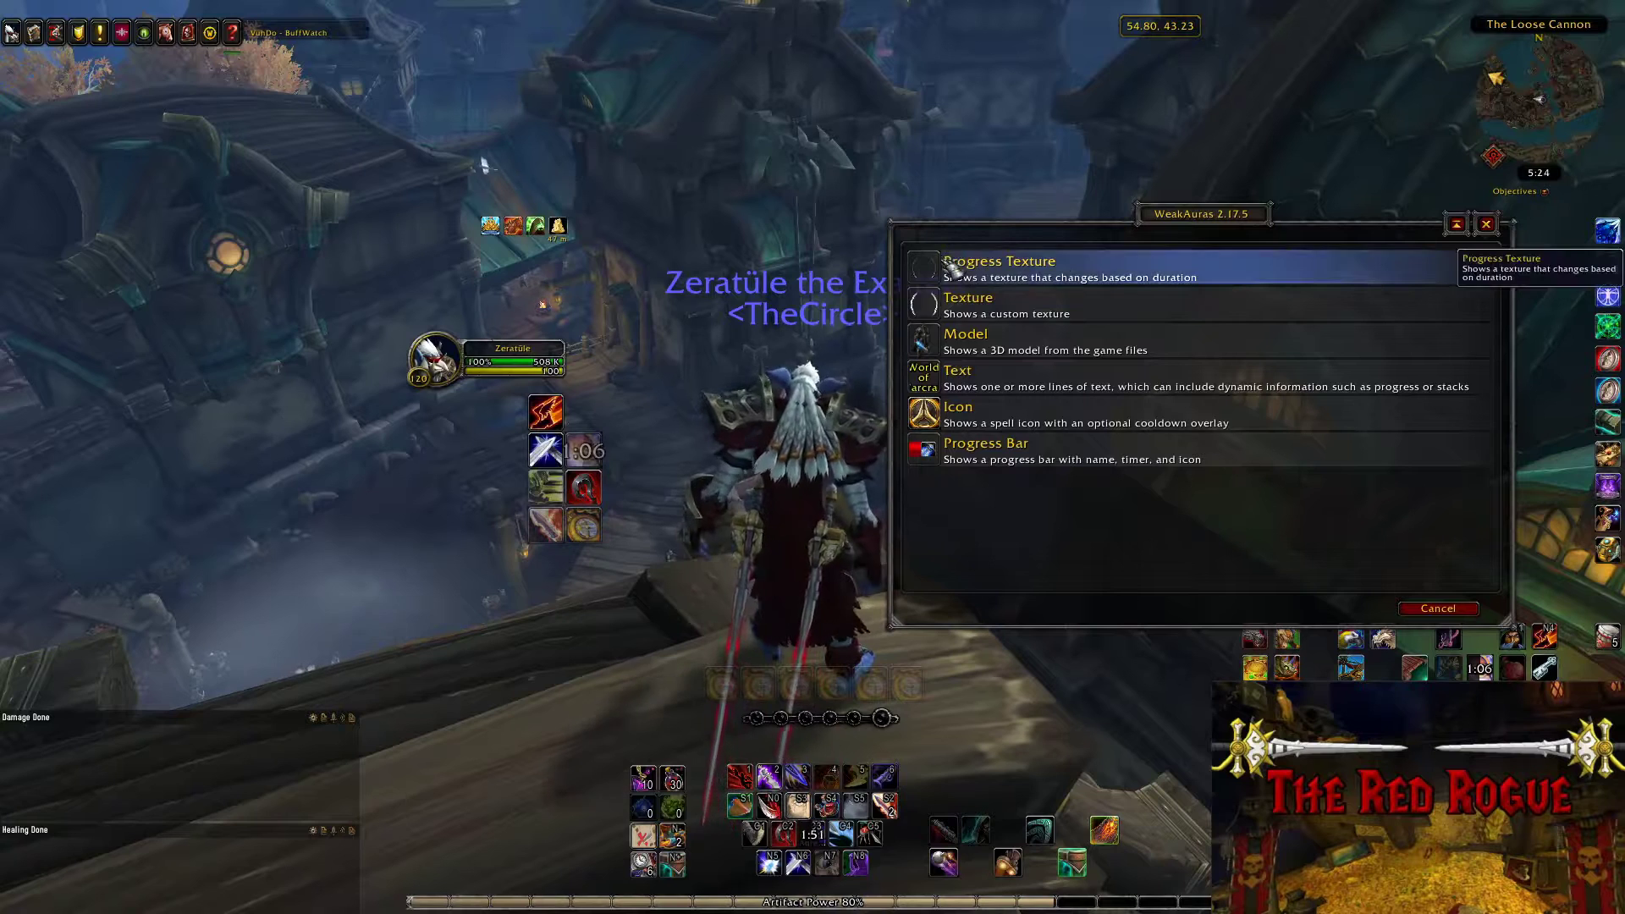
left_click(1104, 266)
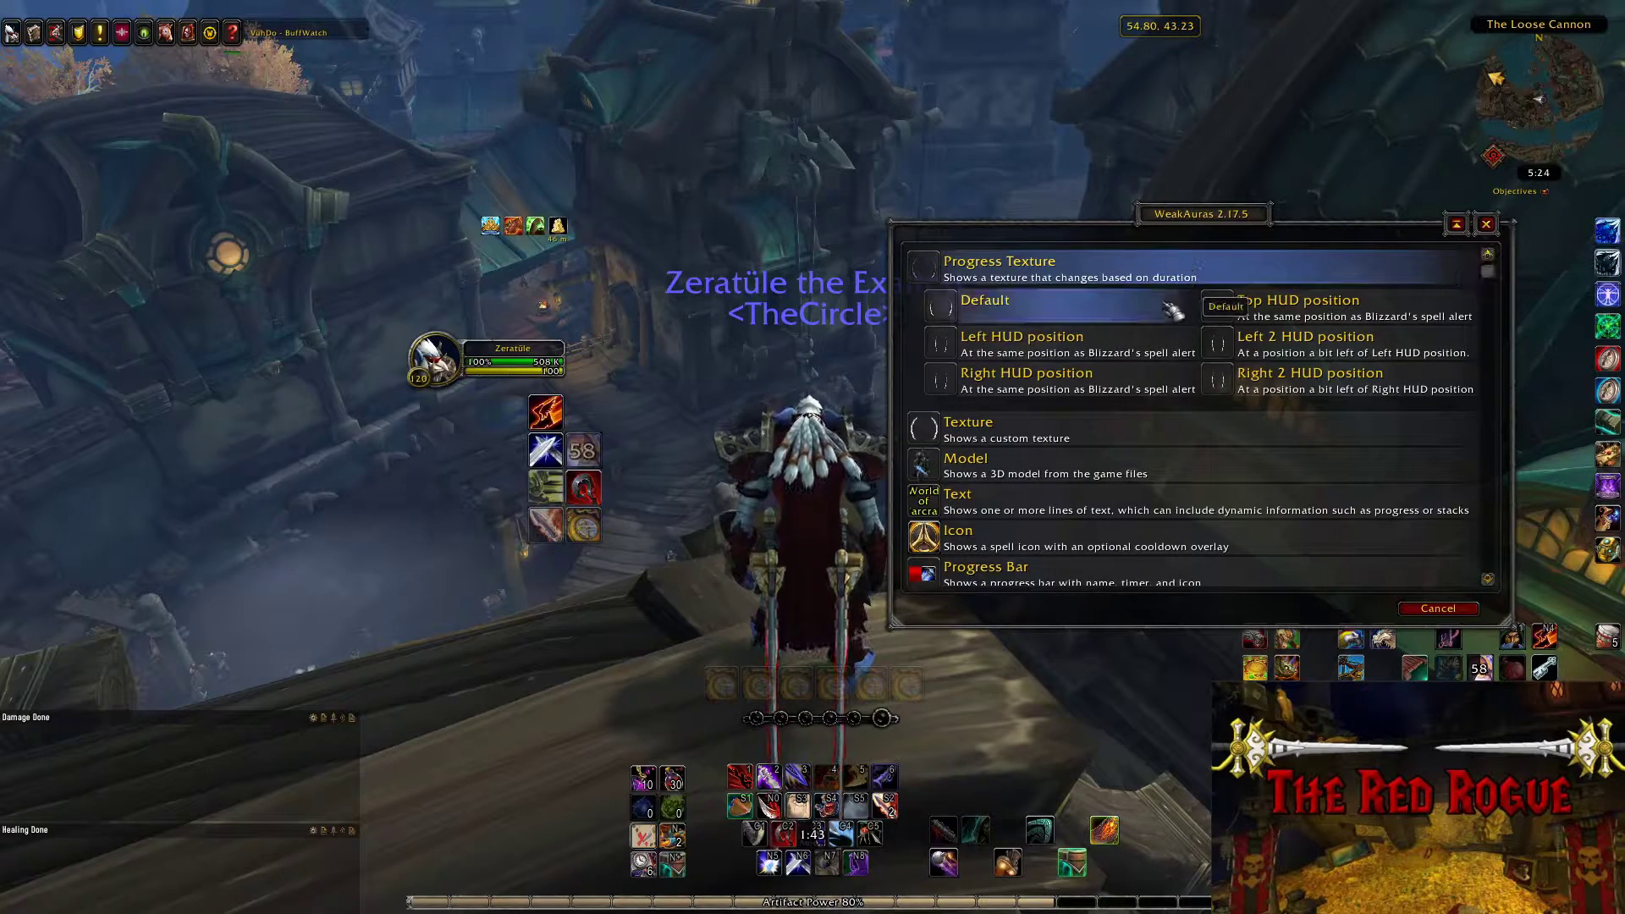
left_click(1156, 351)
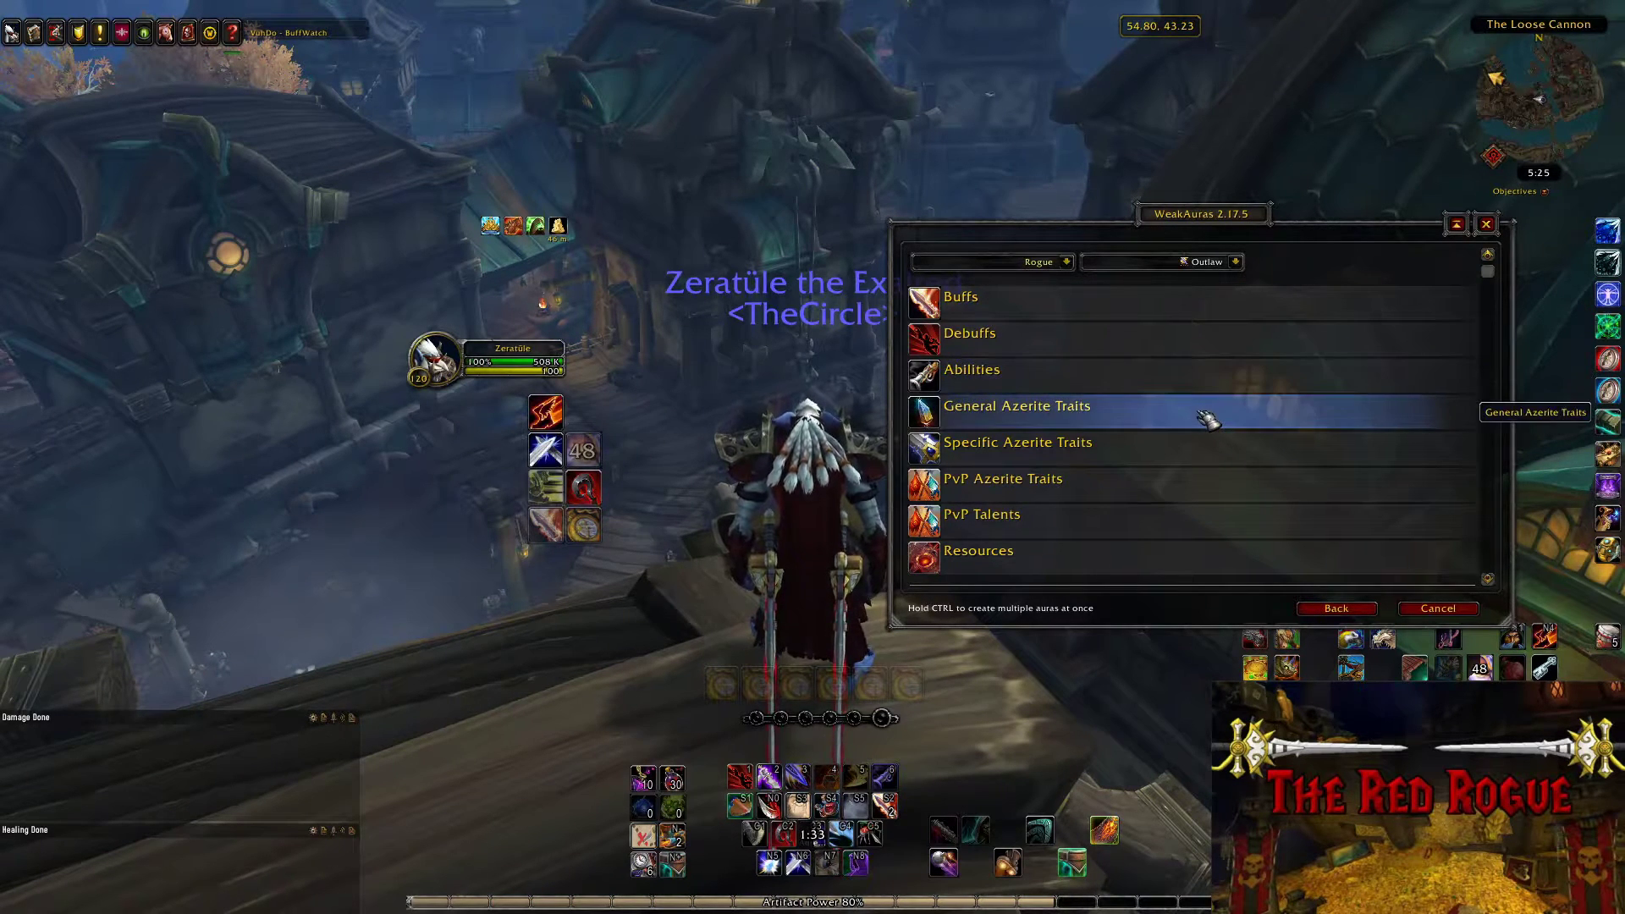
- Pick Sprint from the Rogue Outlaw Buffs template list
scroll(1194, 483, "down", 3)
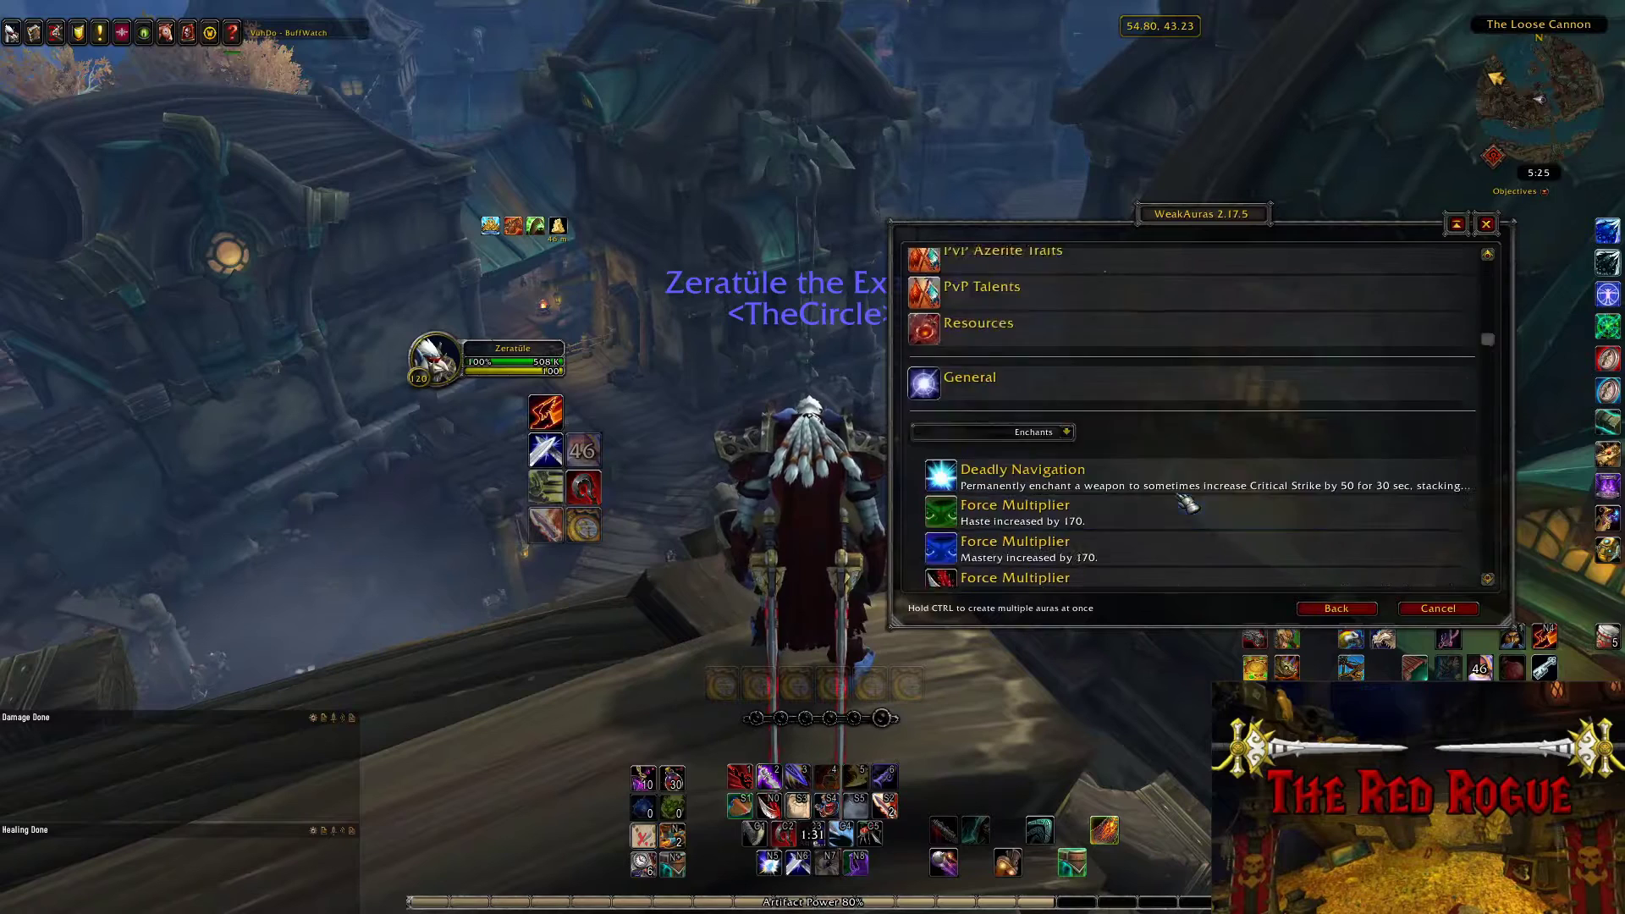
scroll(1187, 502, "up", 3)
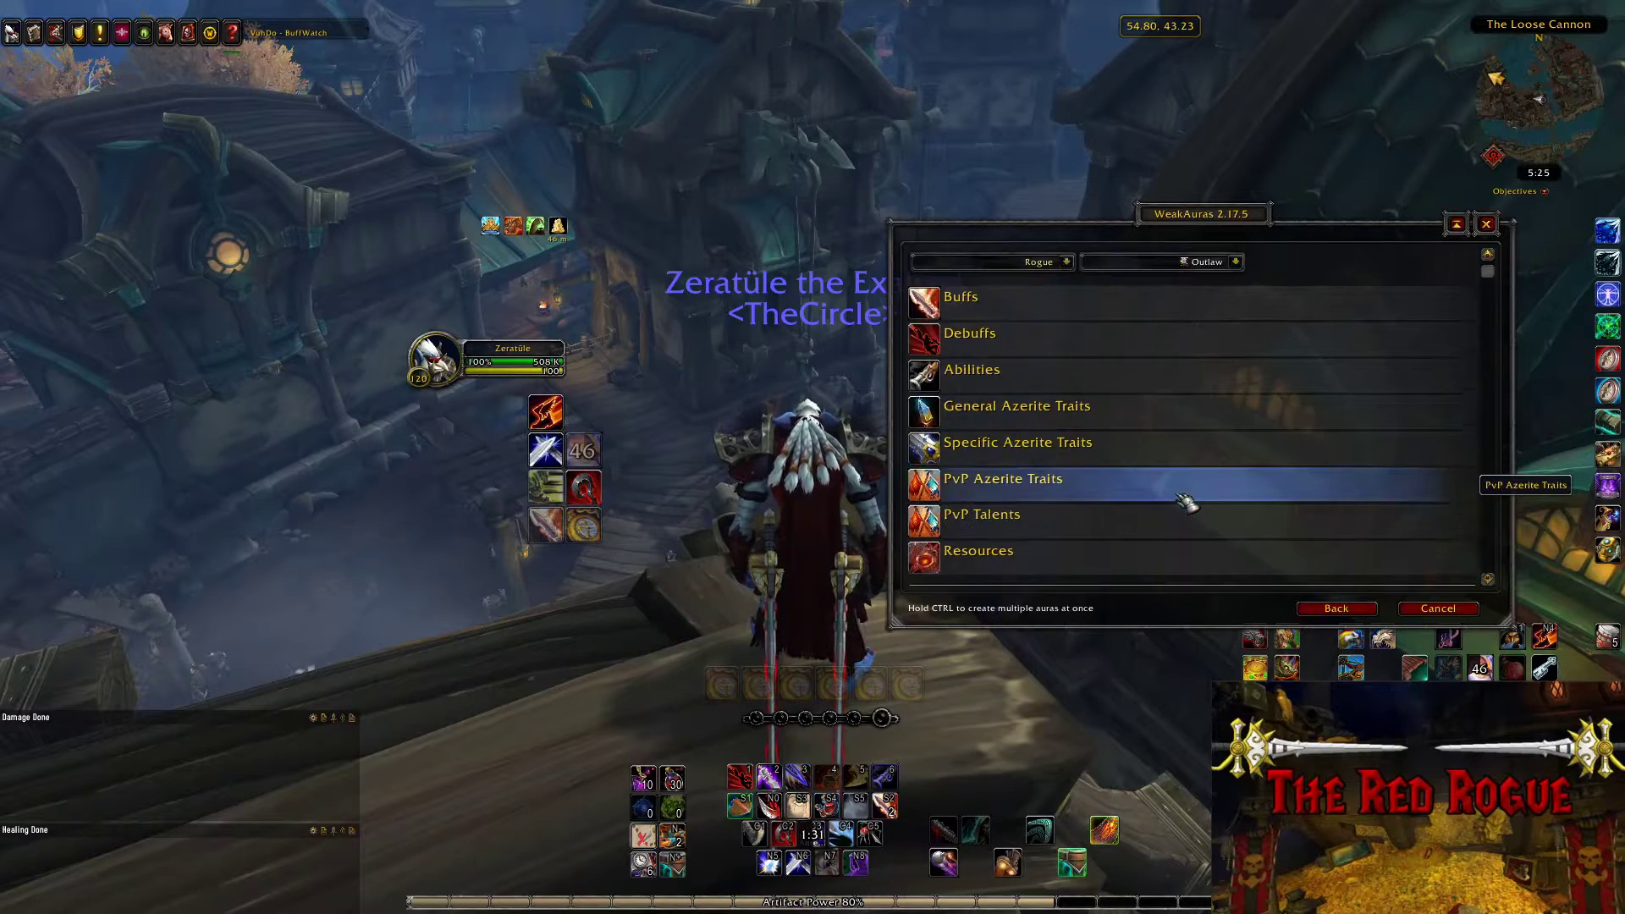
left_click(1126, 316)
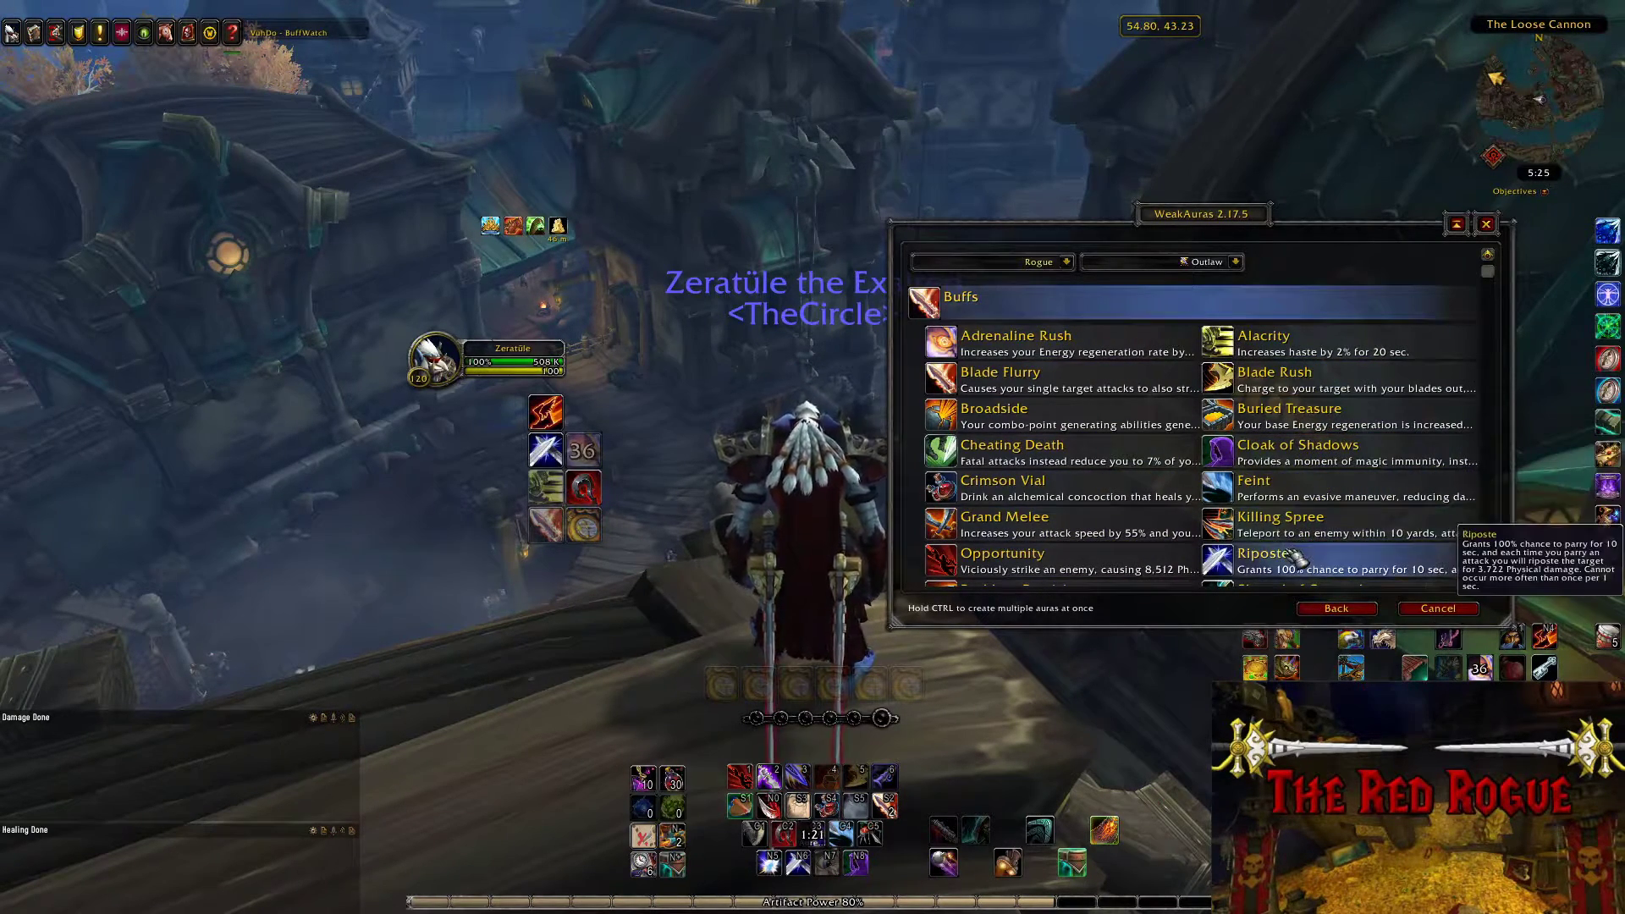
scroll(1295, 556, "down", 6)
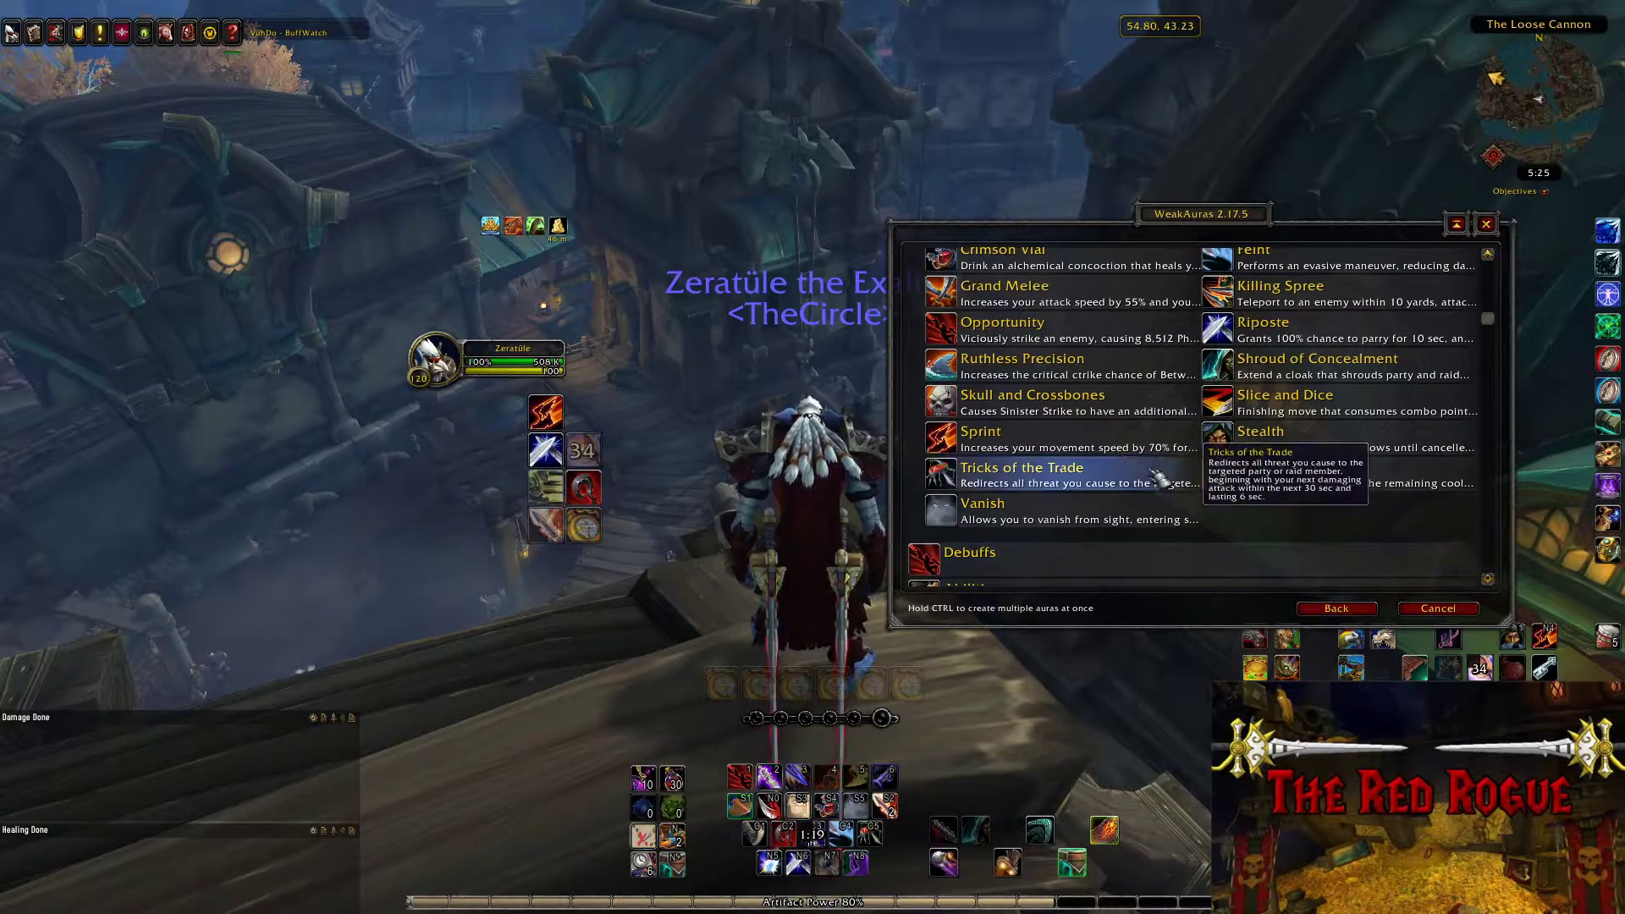
left_click(1117, 457)
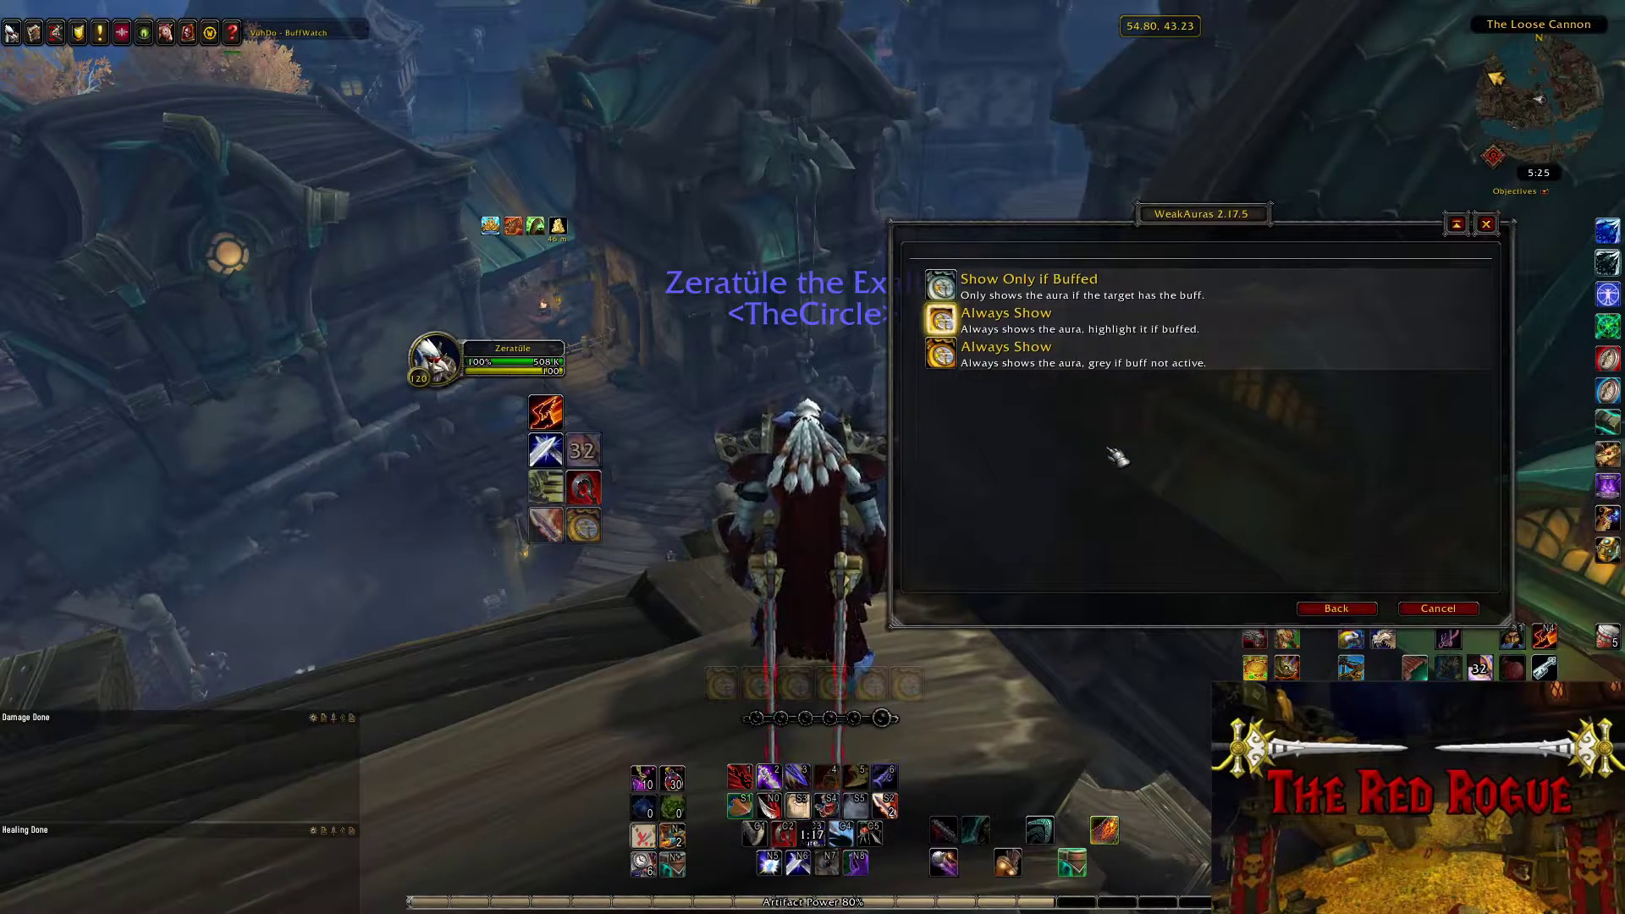
- Choose Show Only if Buffed to create the Sprint aura
left_click(1205, 289)
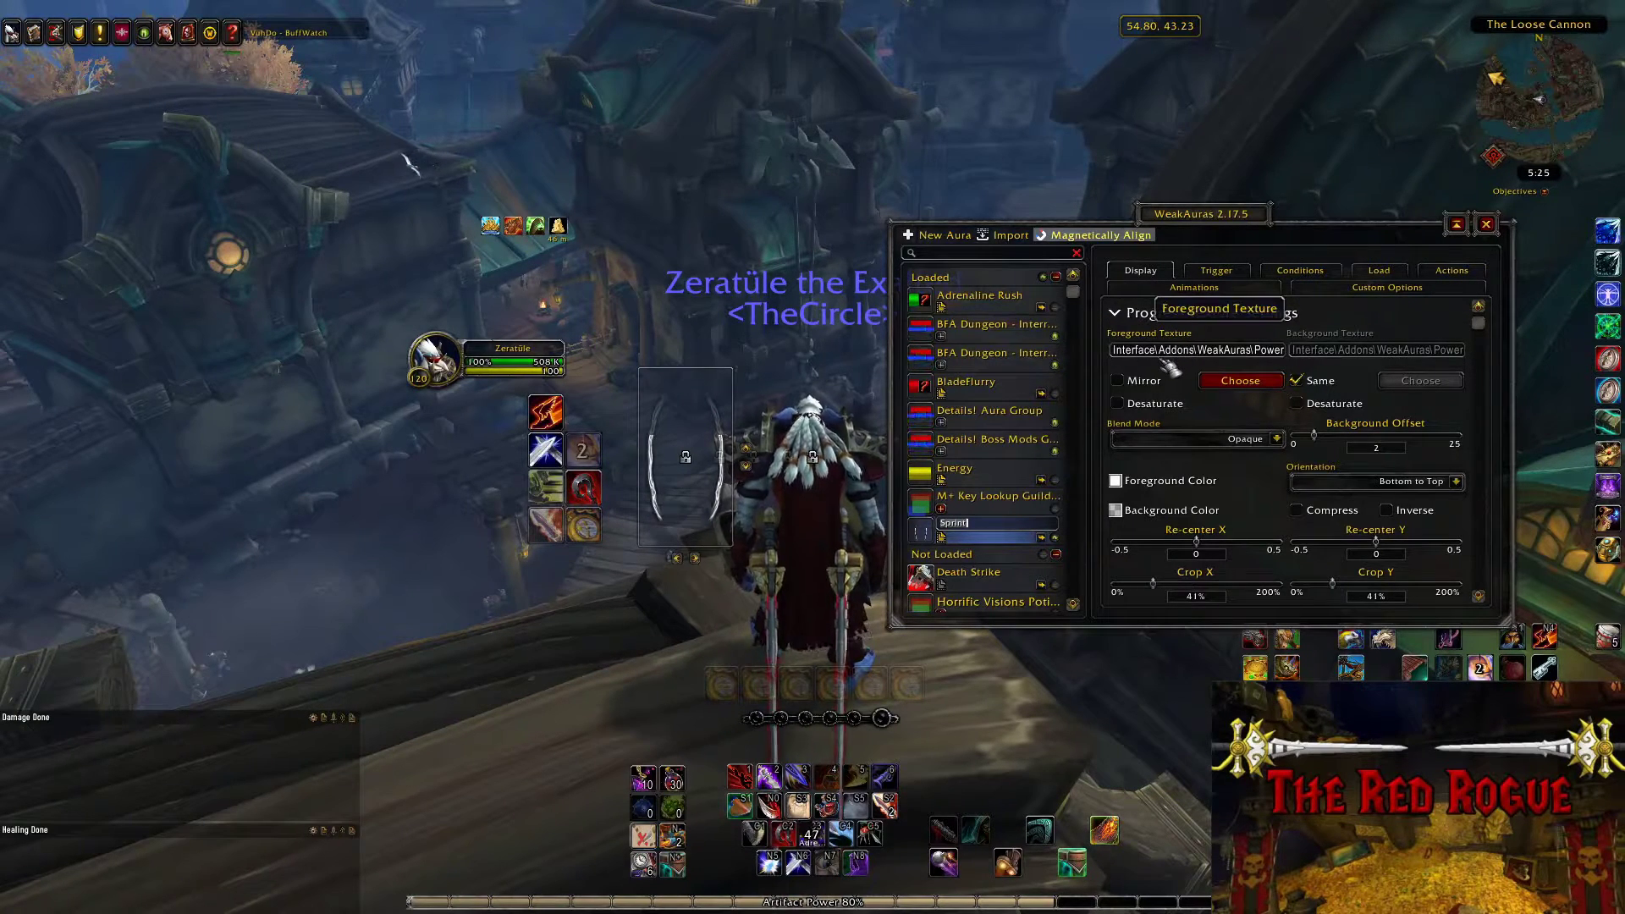
- Set the aura texture to the red Bandits Guile blade from Blizzard Alerts
left_click(1256, 386)
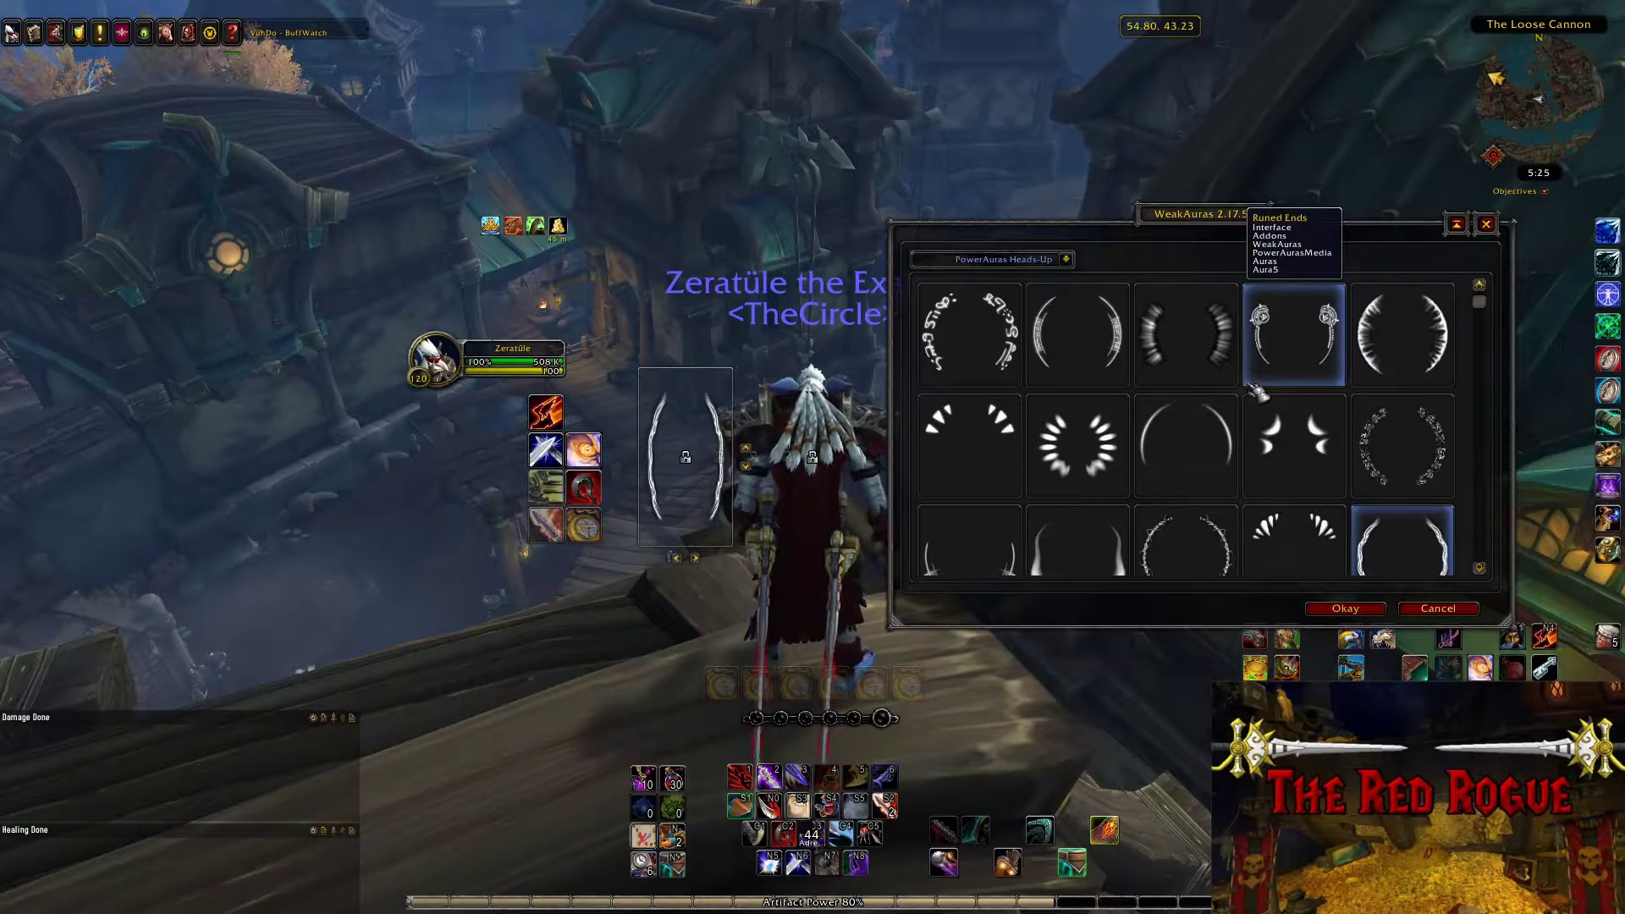
left_click(1068, 260)
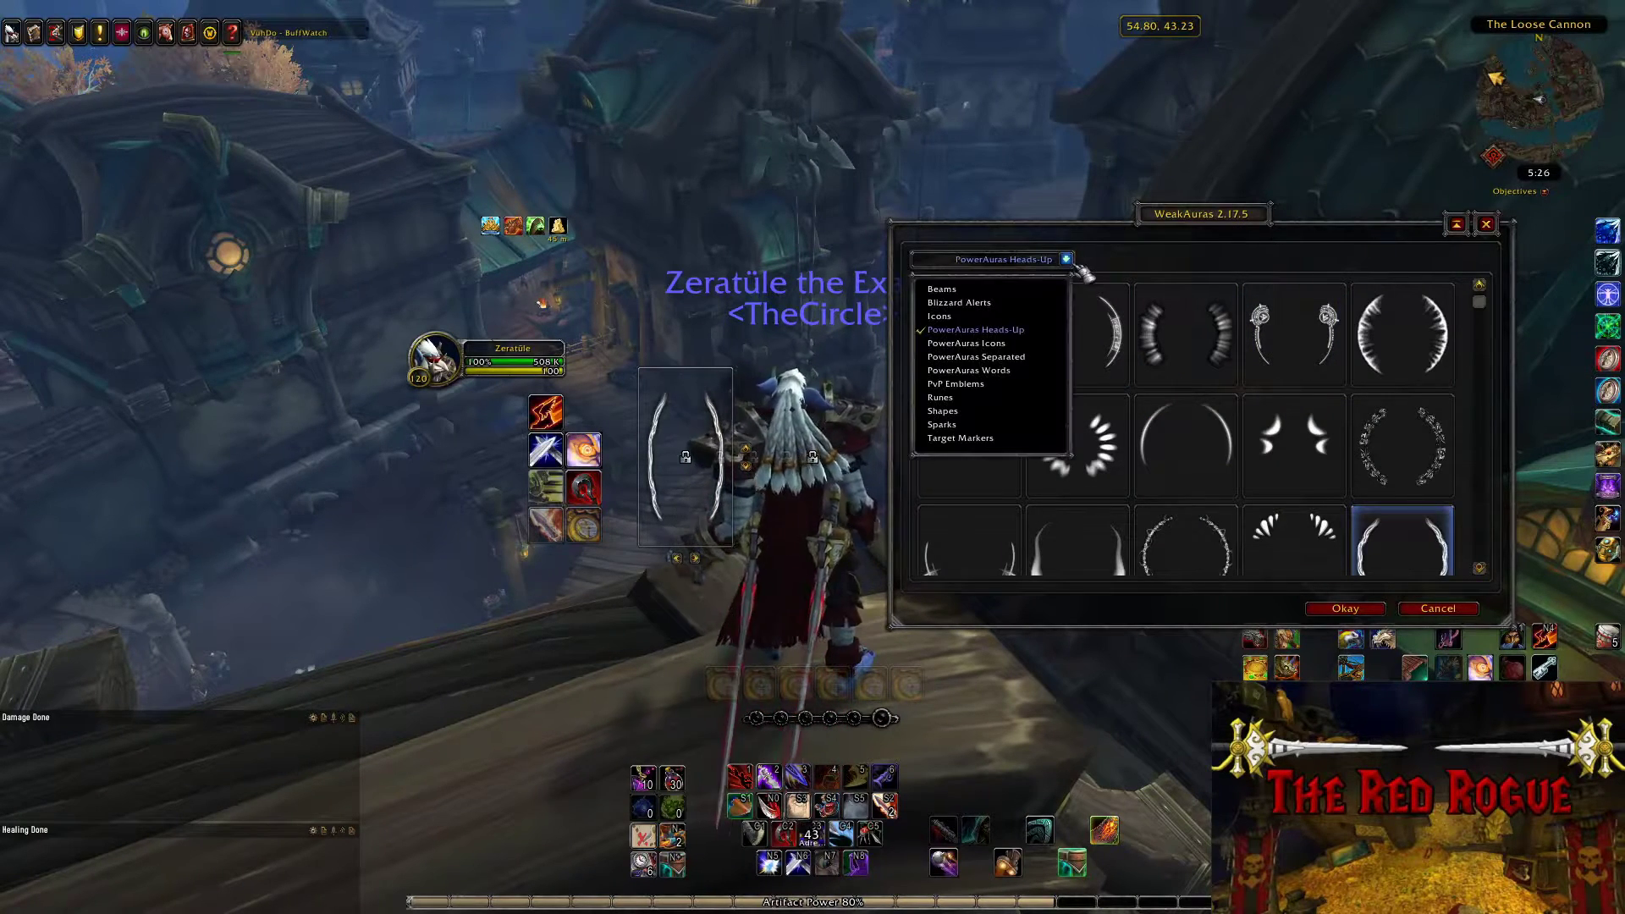
left_click(973, 317)
scroll(982, 322, "down", 10)
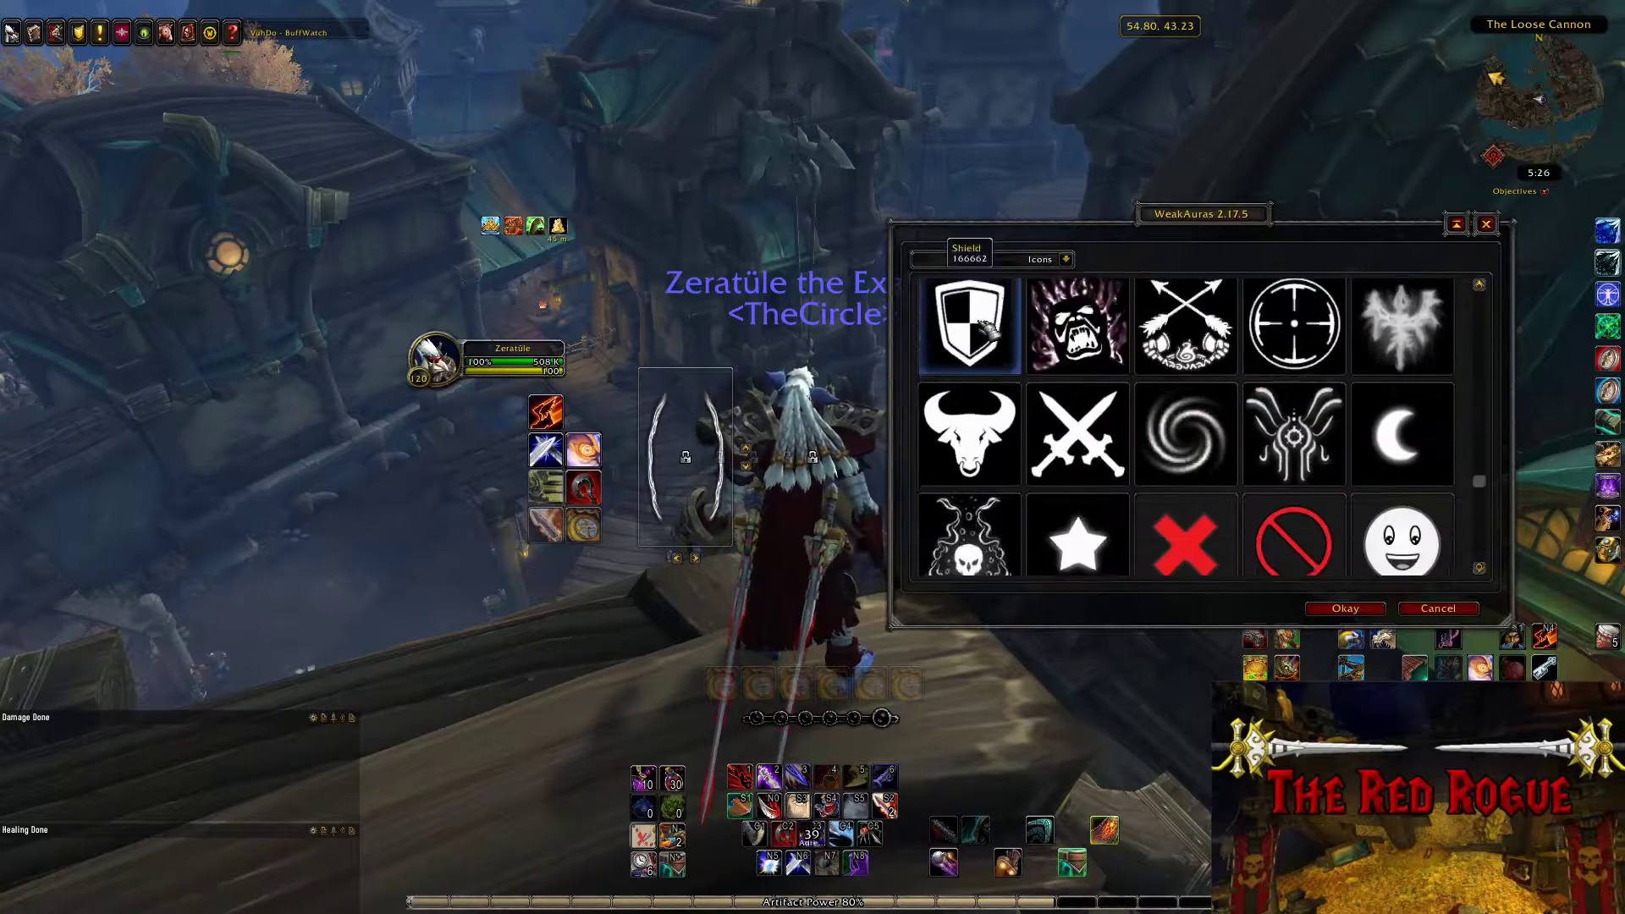
left_click(1065, 260)
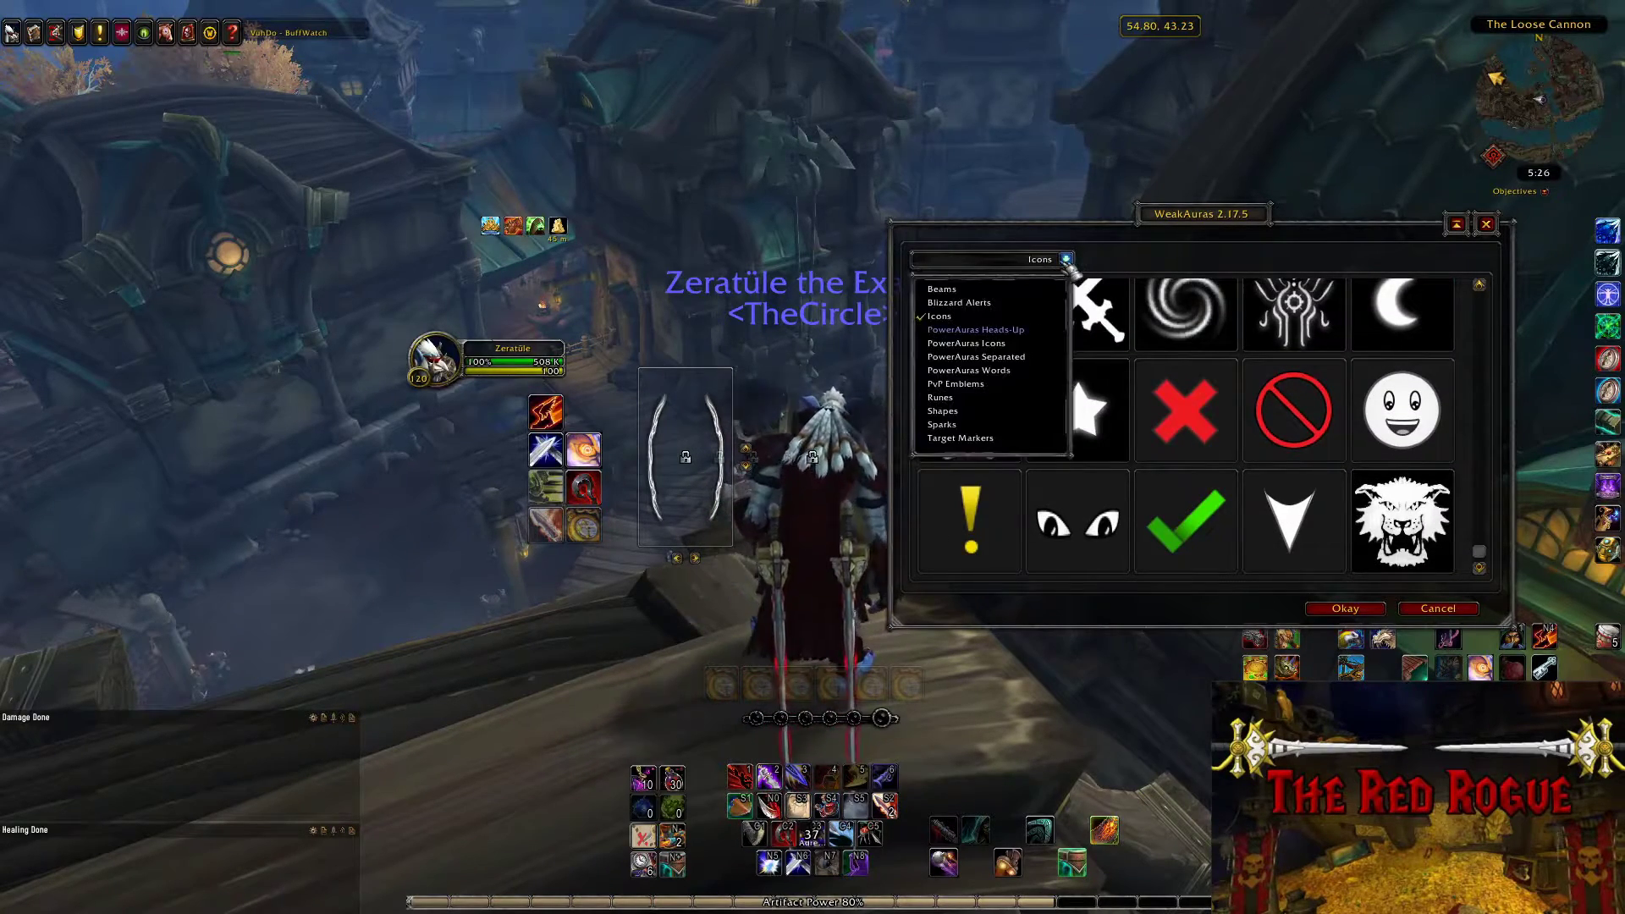
left_click(985, 303)
scroll(1100, 406, "down", 10)
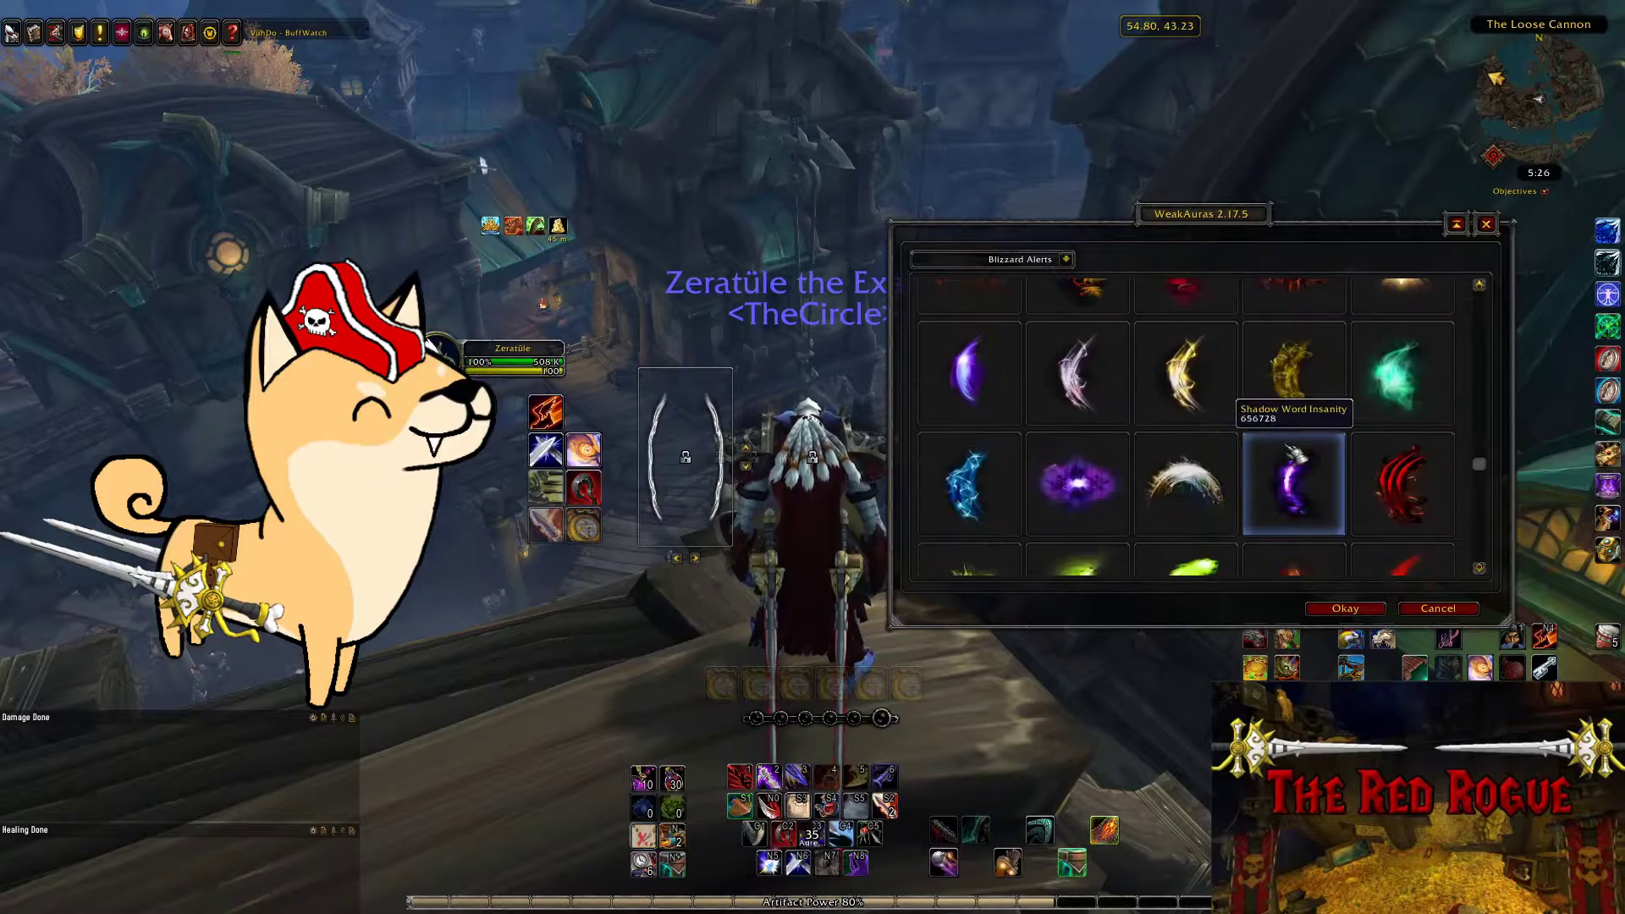
scroll(1361, 432, "down", 3)
left_click(1388, 423)
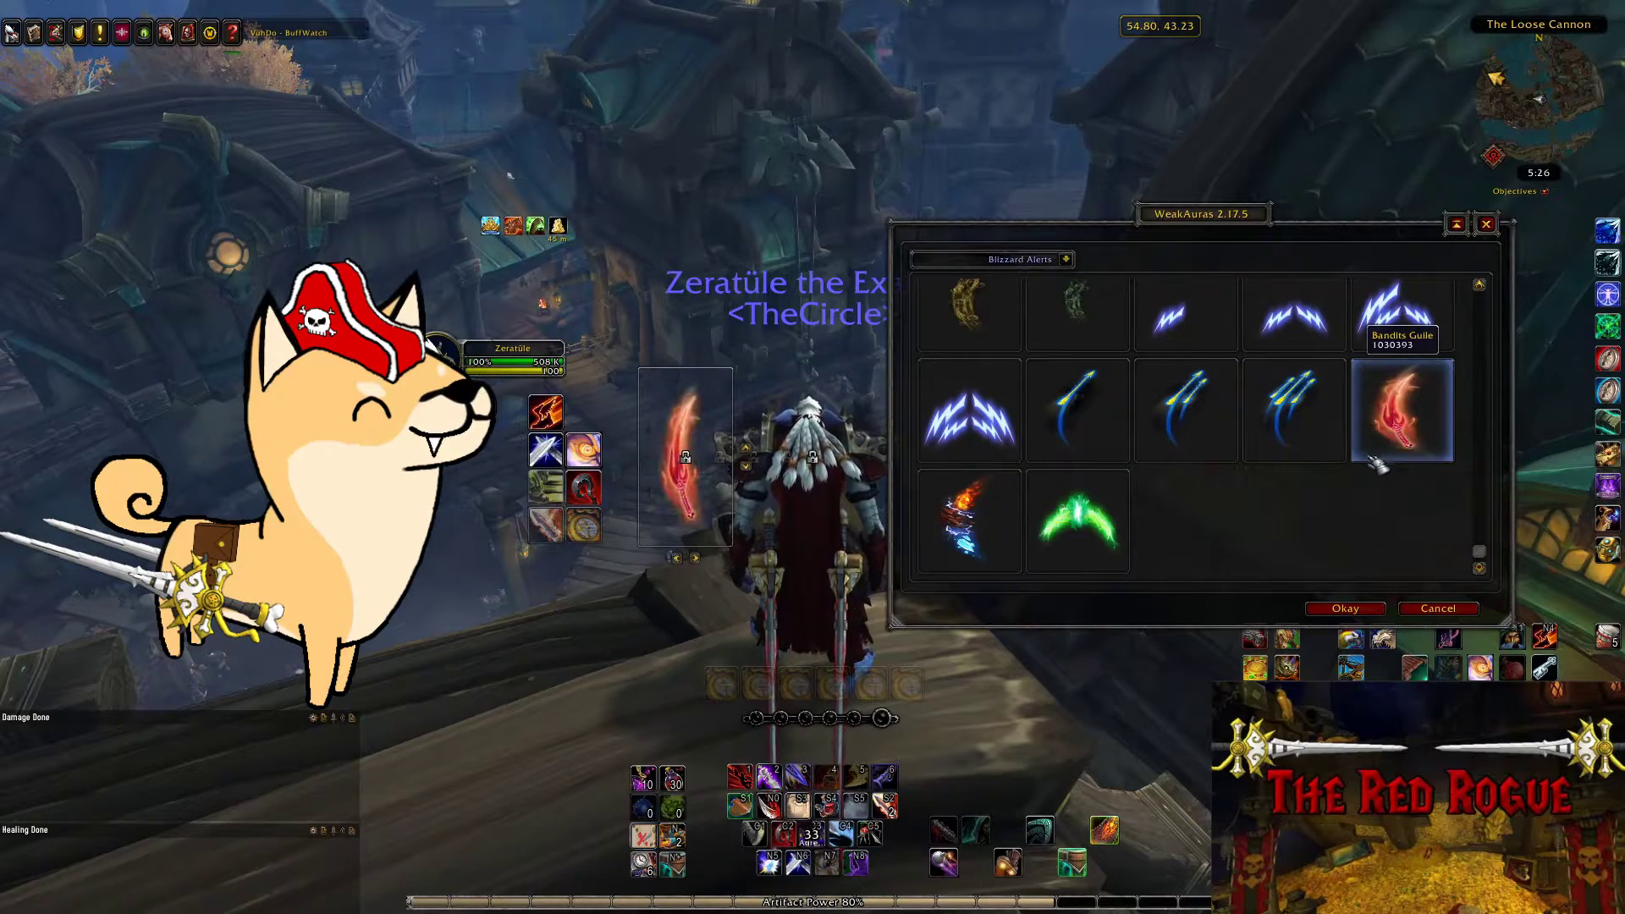
left_click(1364, 608)
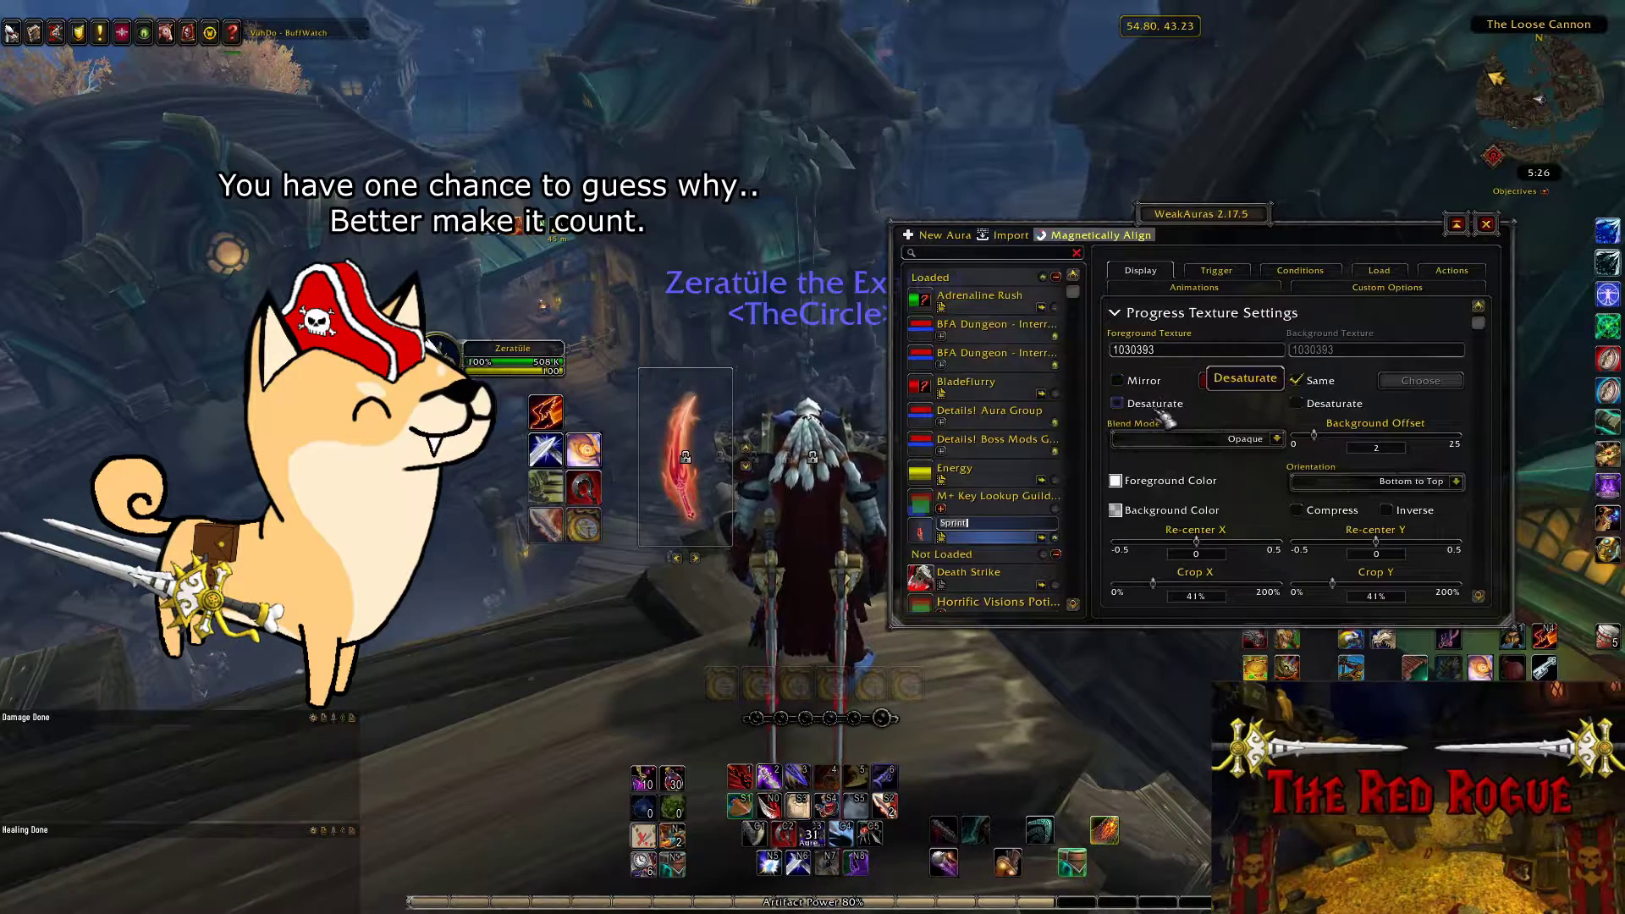
- Tint the foreground colour orange and close the WeakAuras options
left_click(1116, 481)
left_click_drag(701, 468, 693, 466)
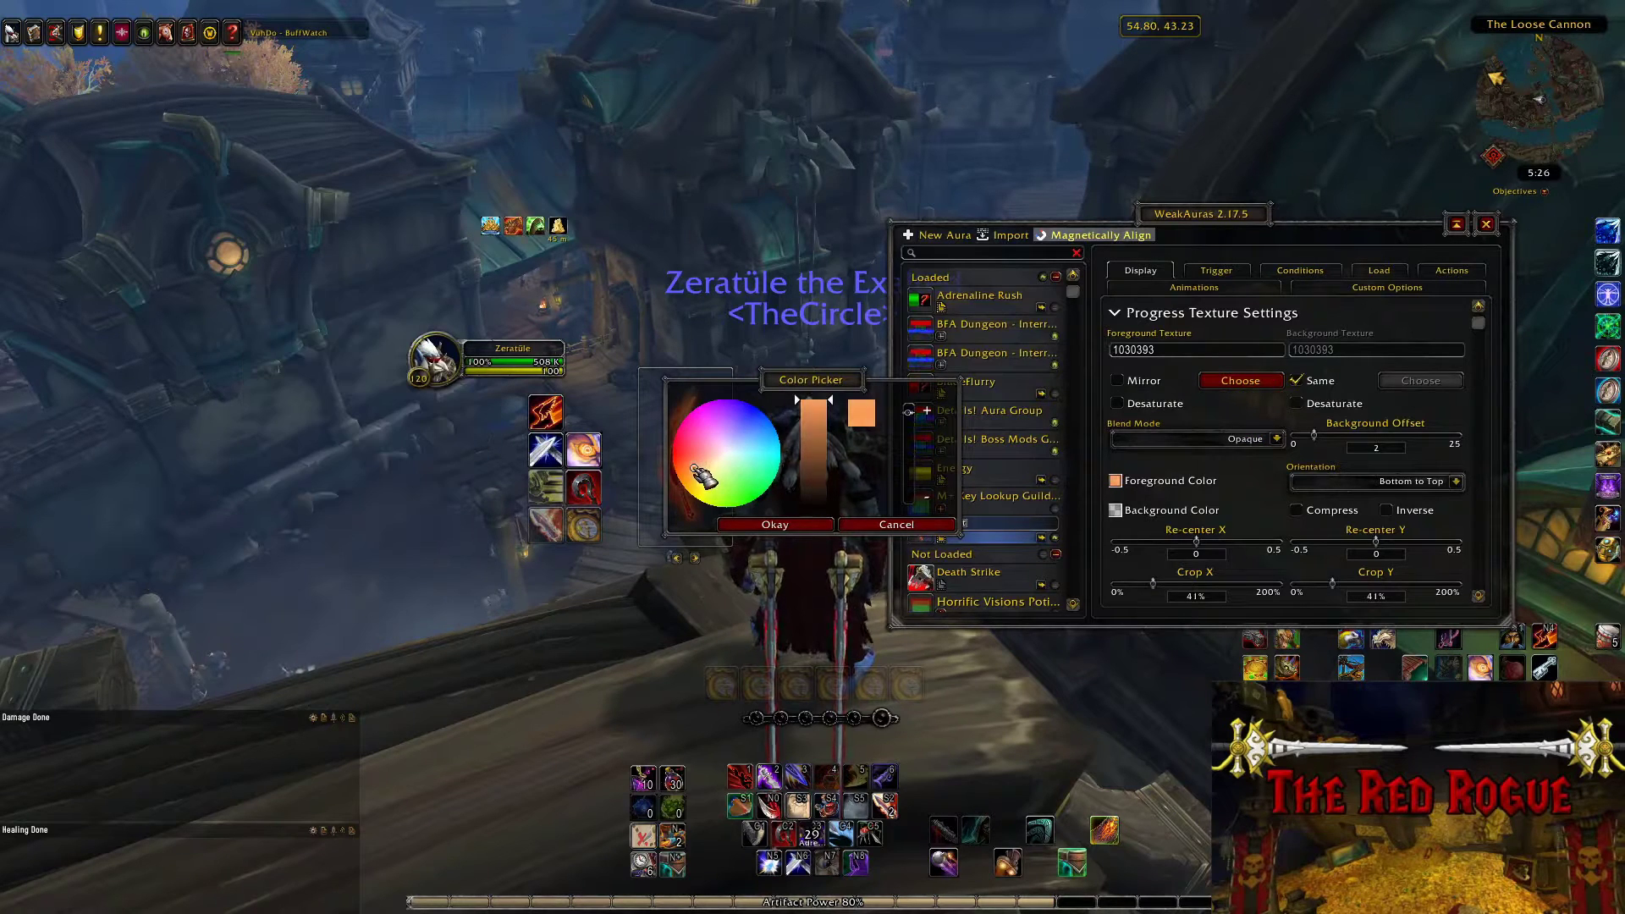
left_click(764, 525)
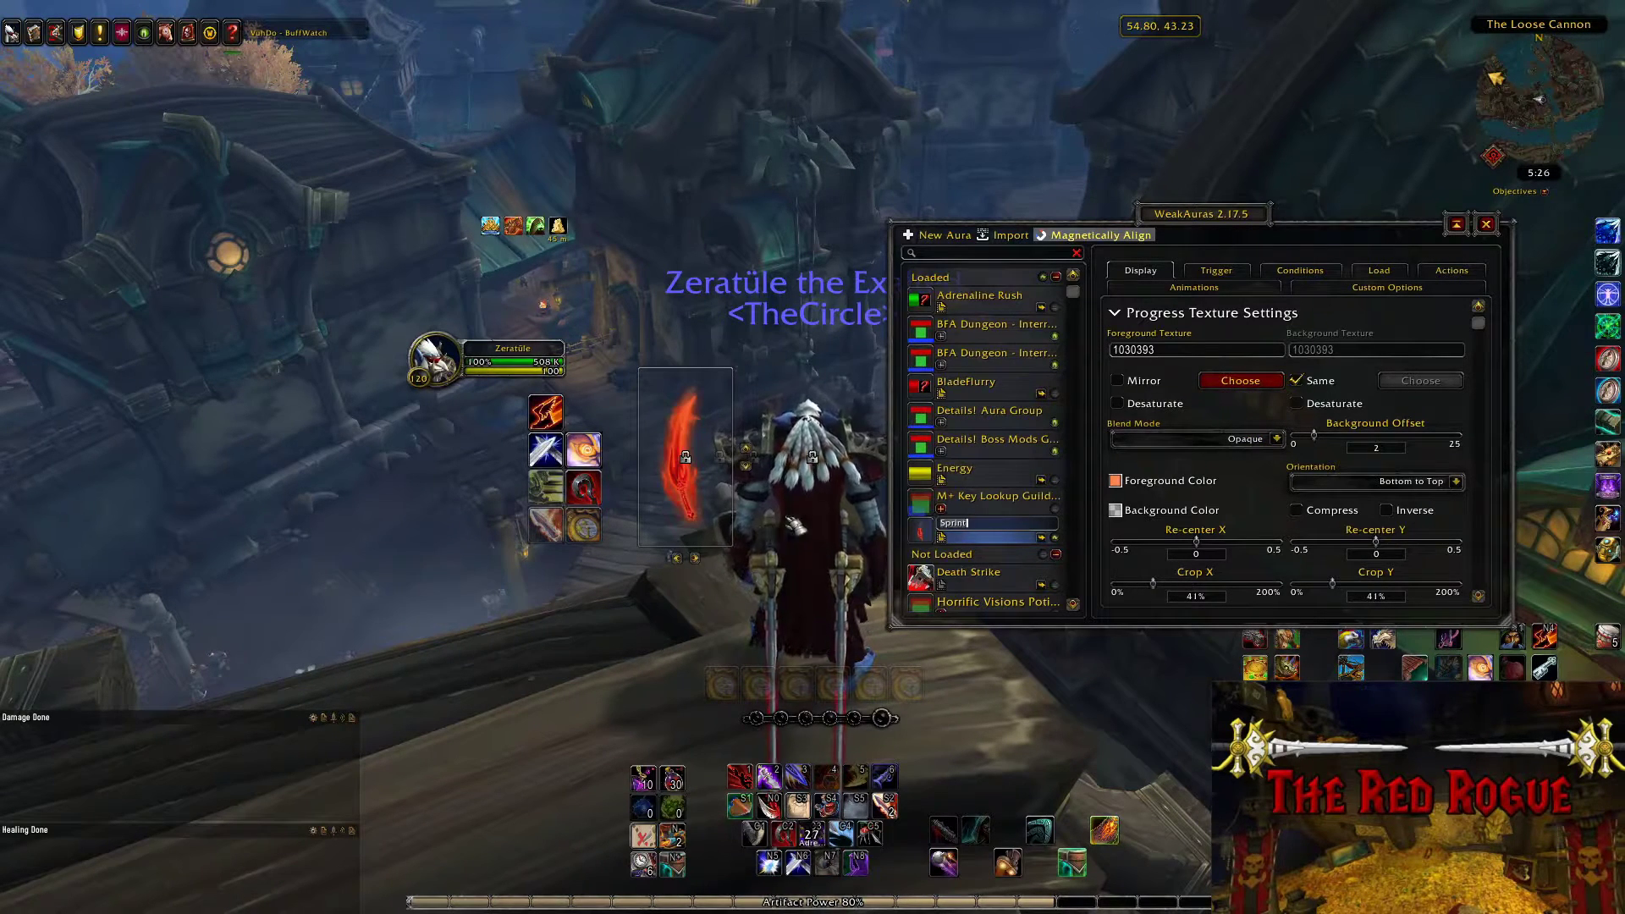
left_click(1486, 224)
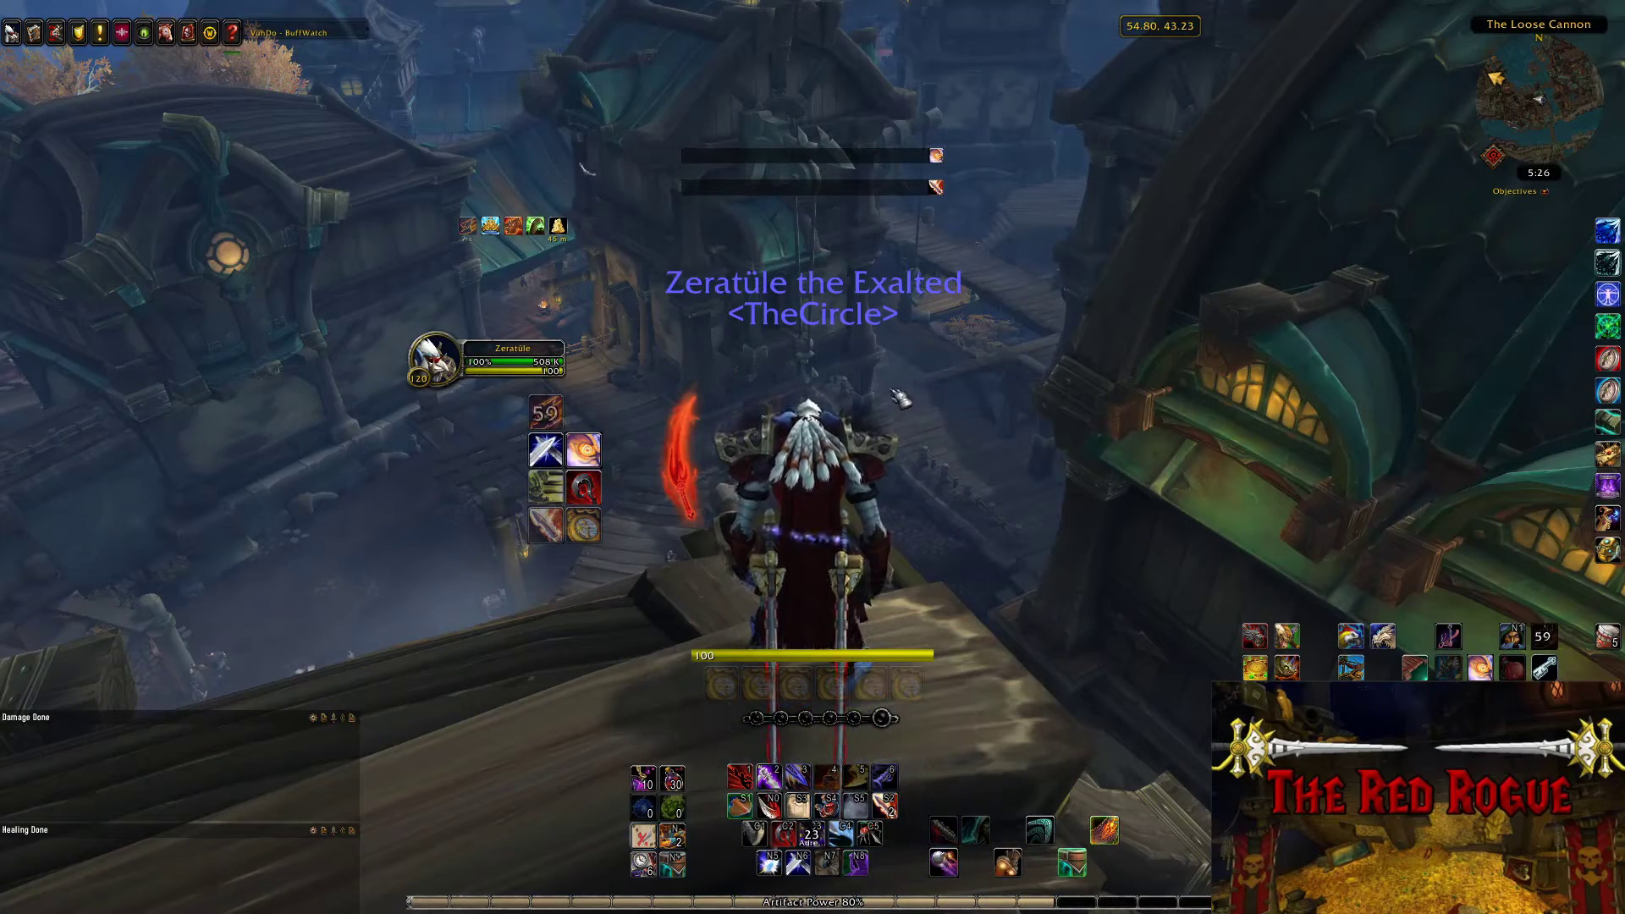
- Cast the ability to display the blade aura, then bring up the Windows Start menu
mouse_move(472, 233)
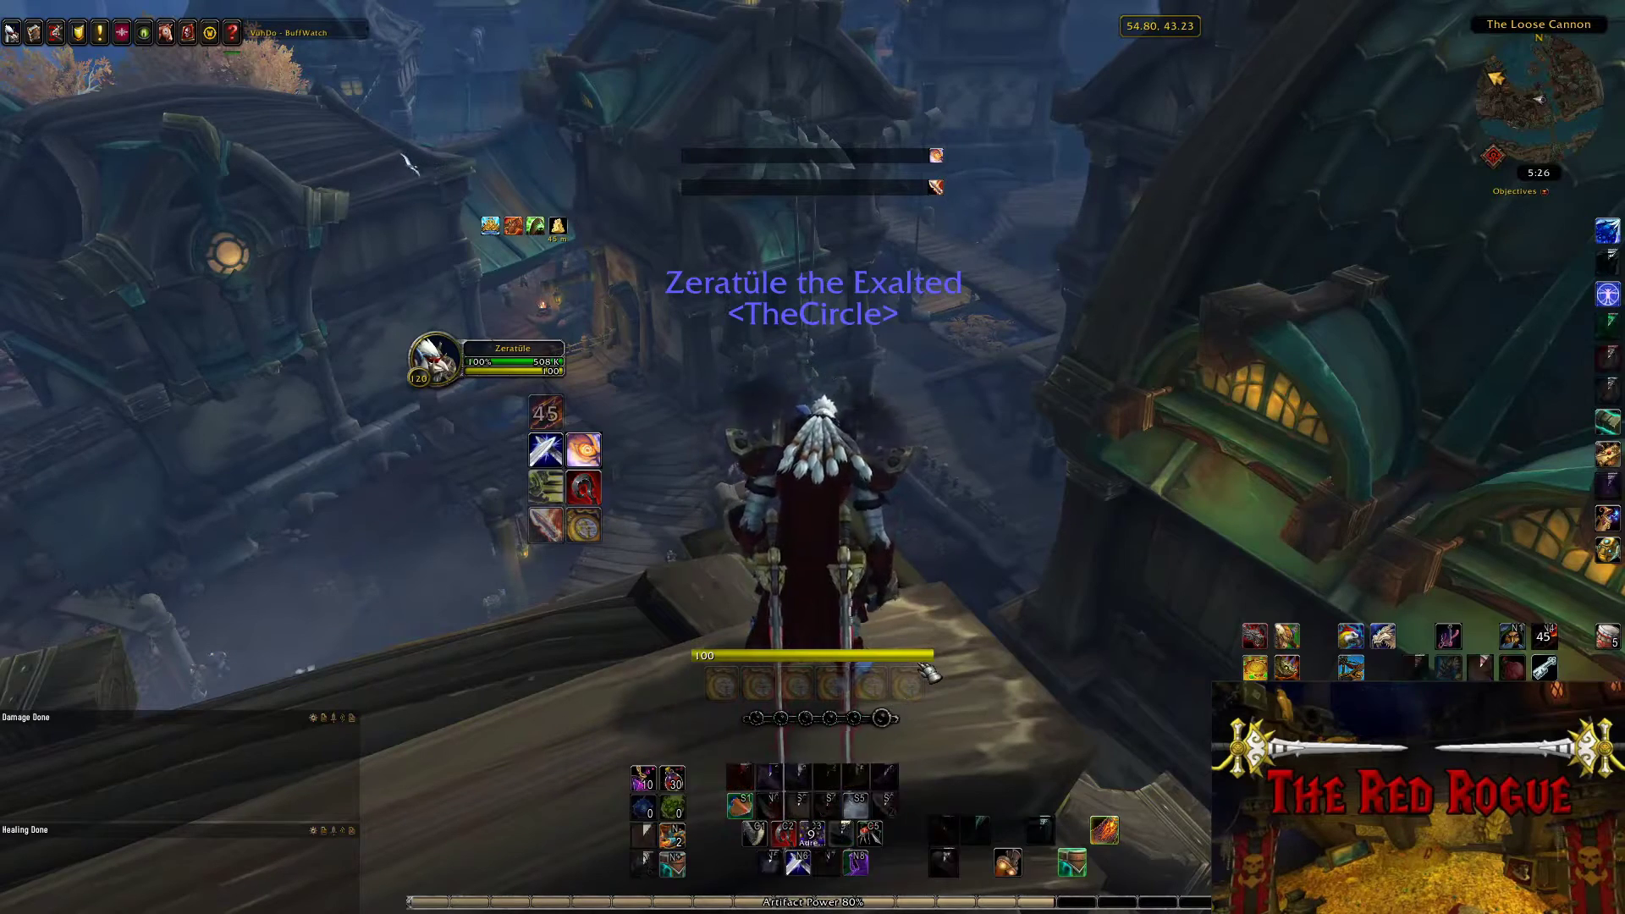
key("ctrl+4")
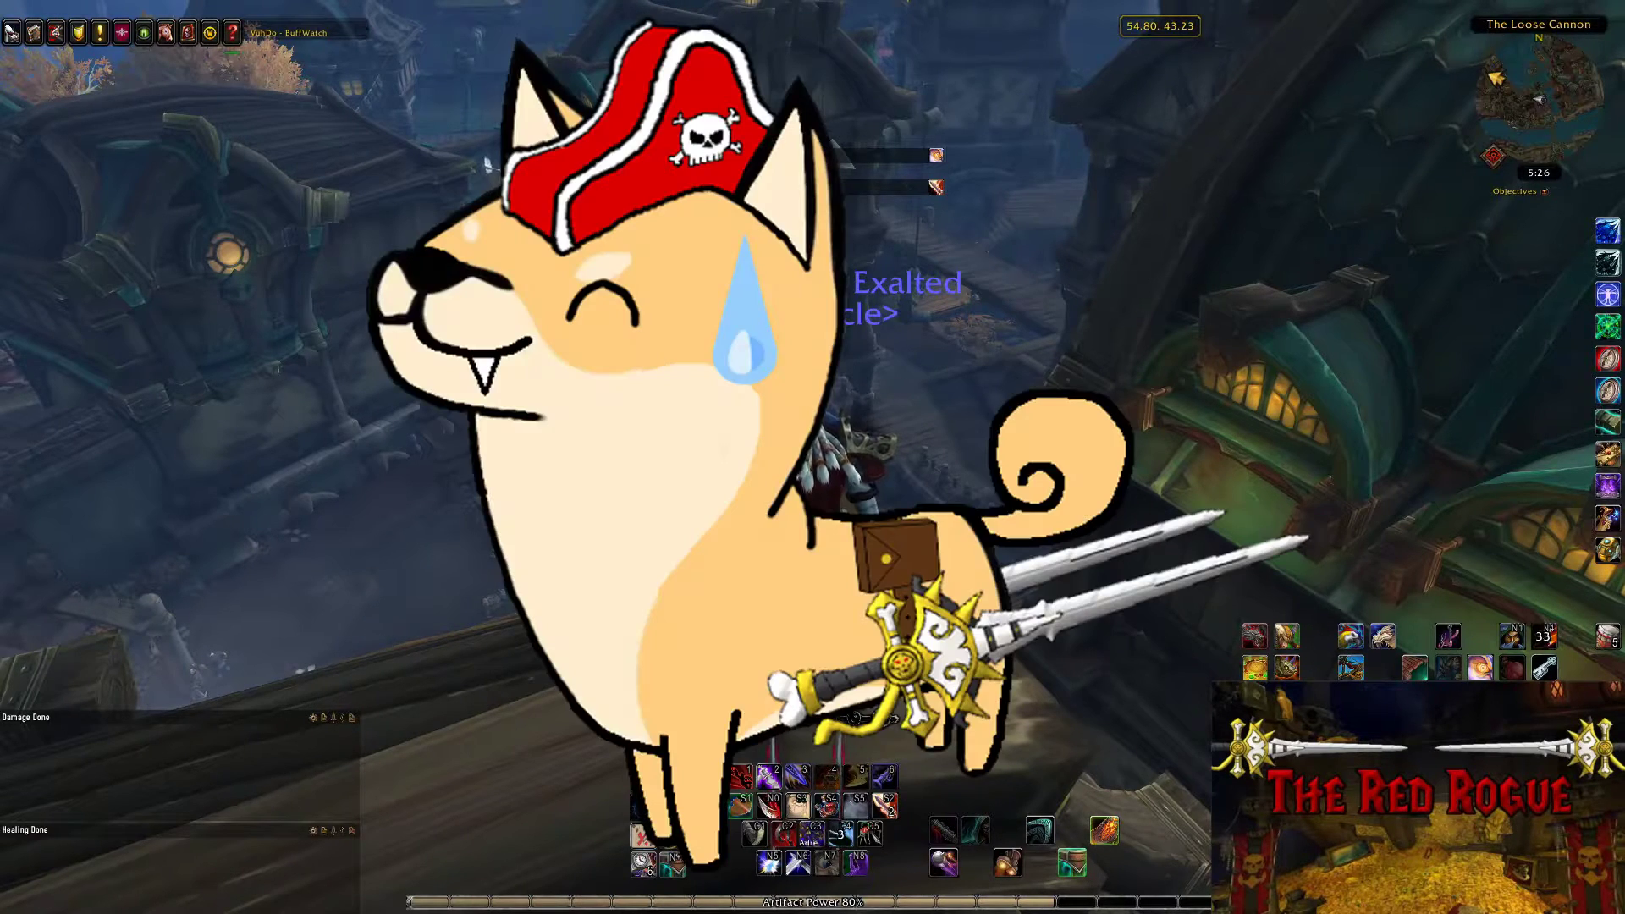
key("super")
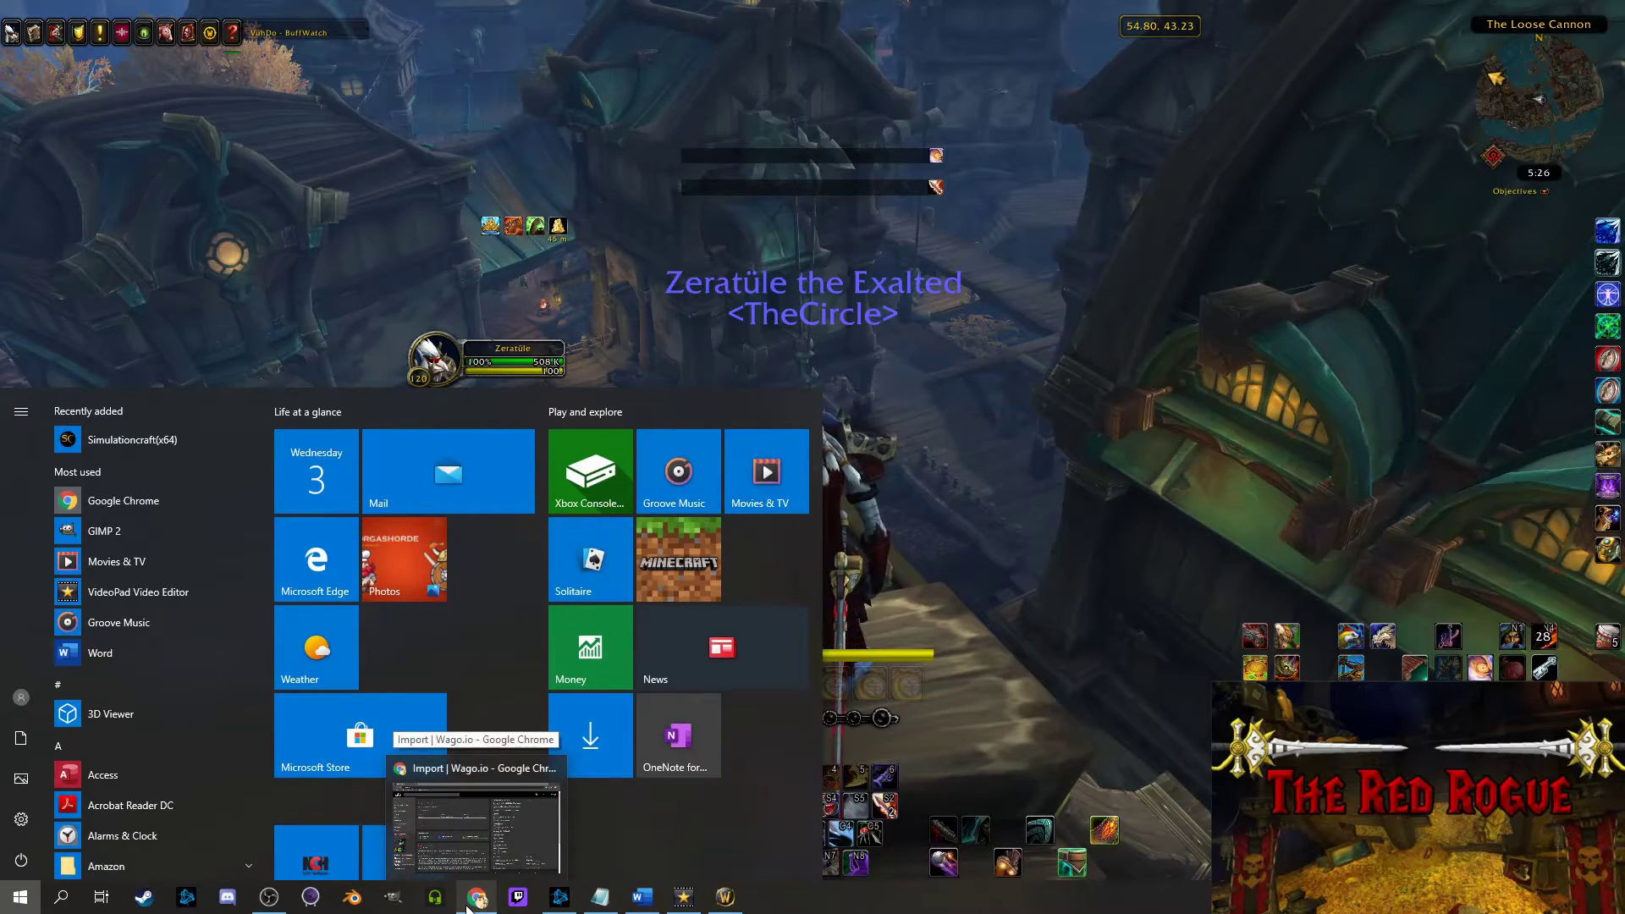
- Search Wago.io in the browser for food buff auras
left_click(474, 899)
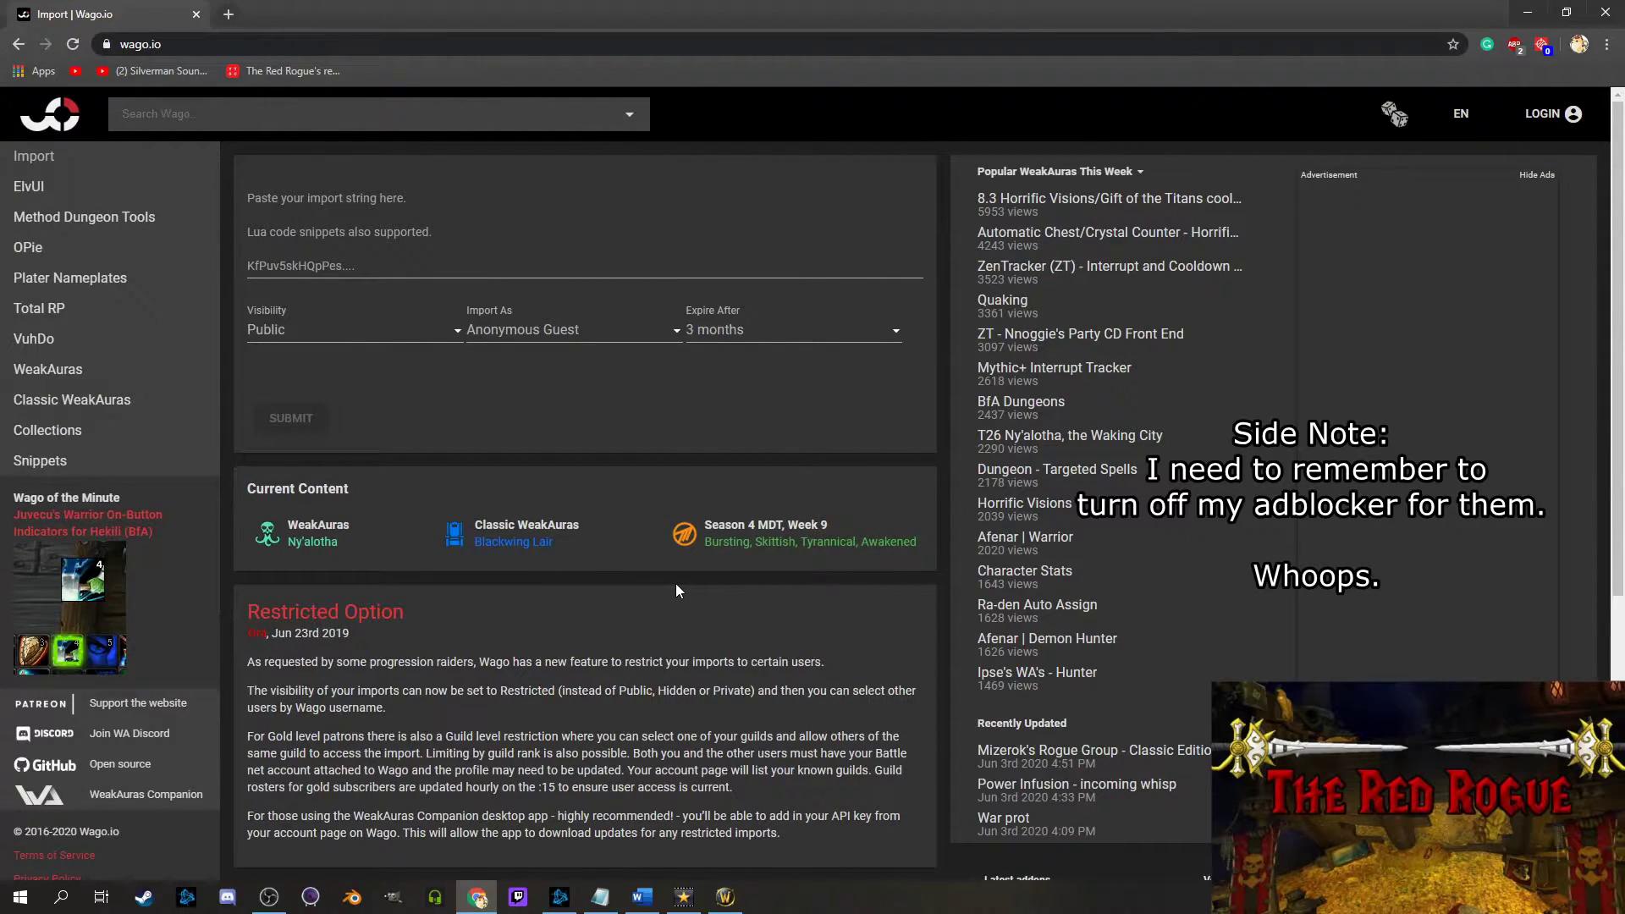
left_click(276, 126)
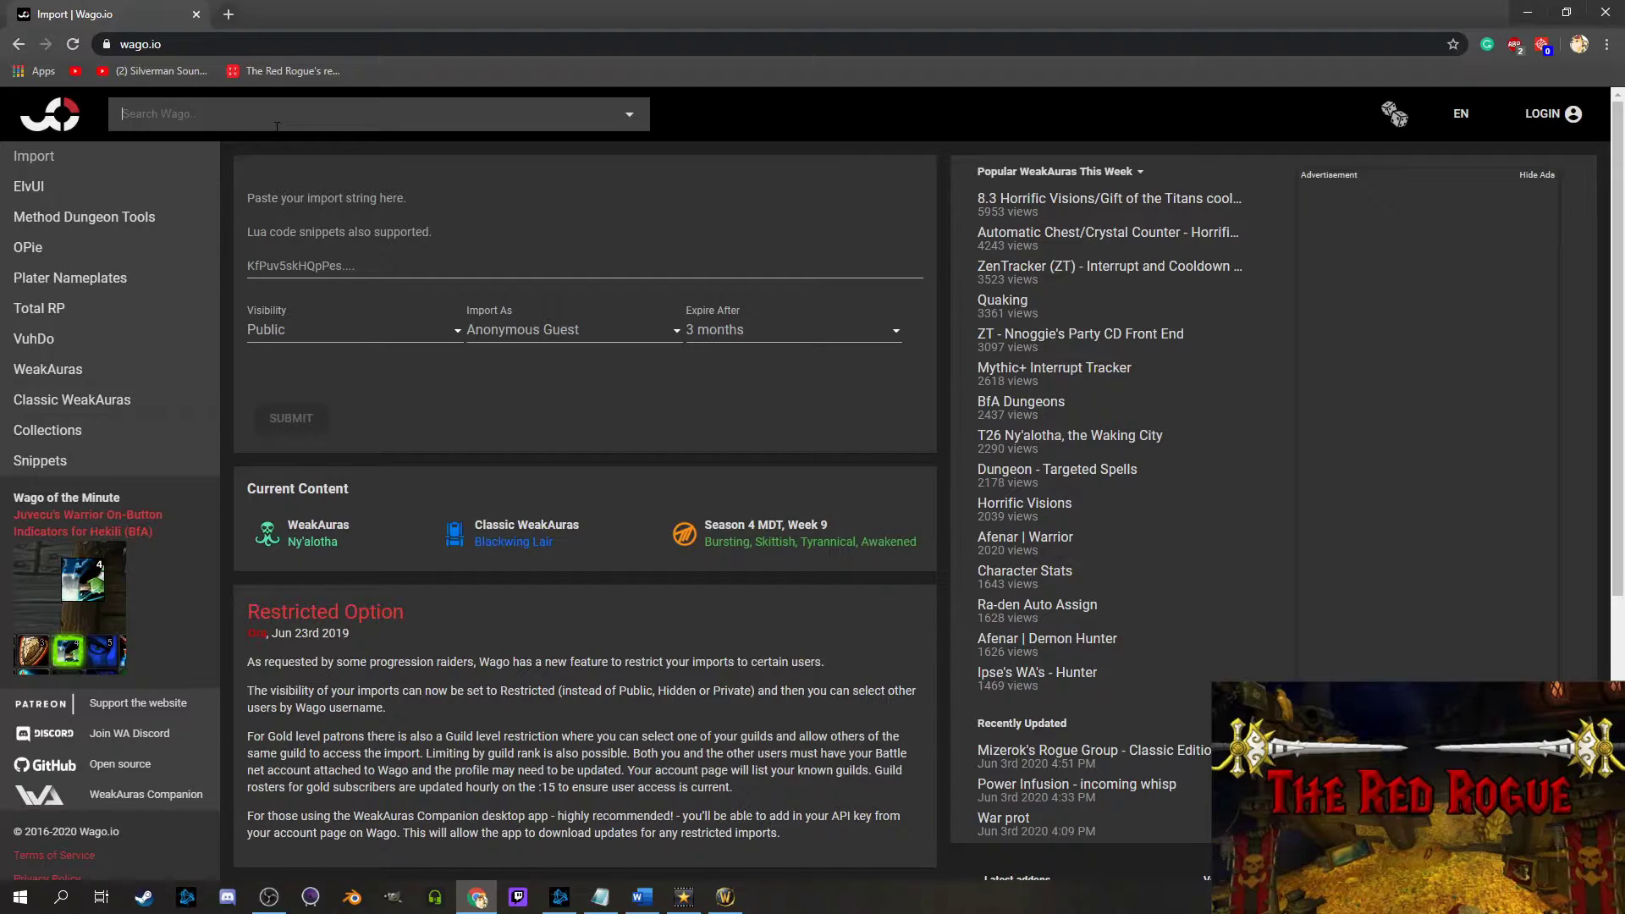
type("food buff")
key("Return")
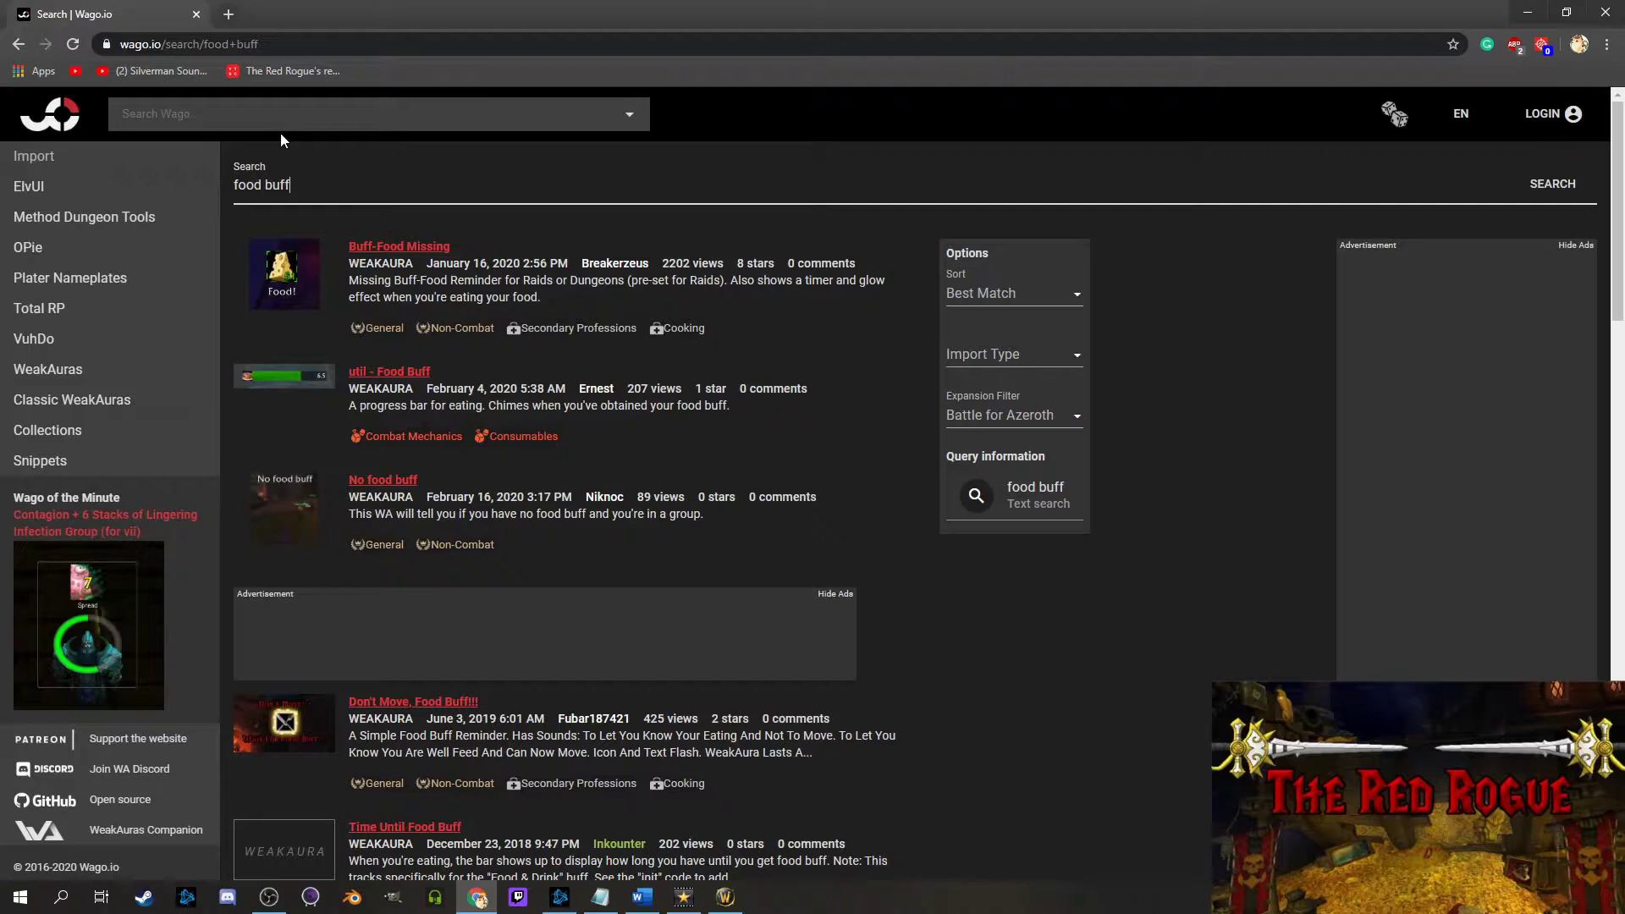
- Copy the Buff-Food Missing WeakAura import string and switch back to the game
left_click(389, 245)
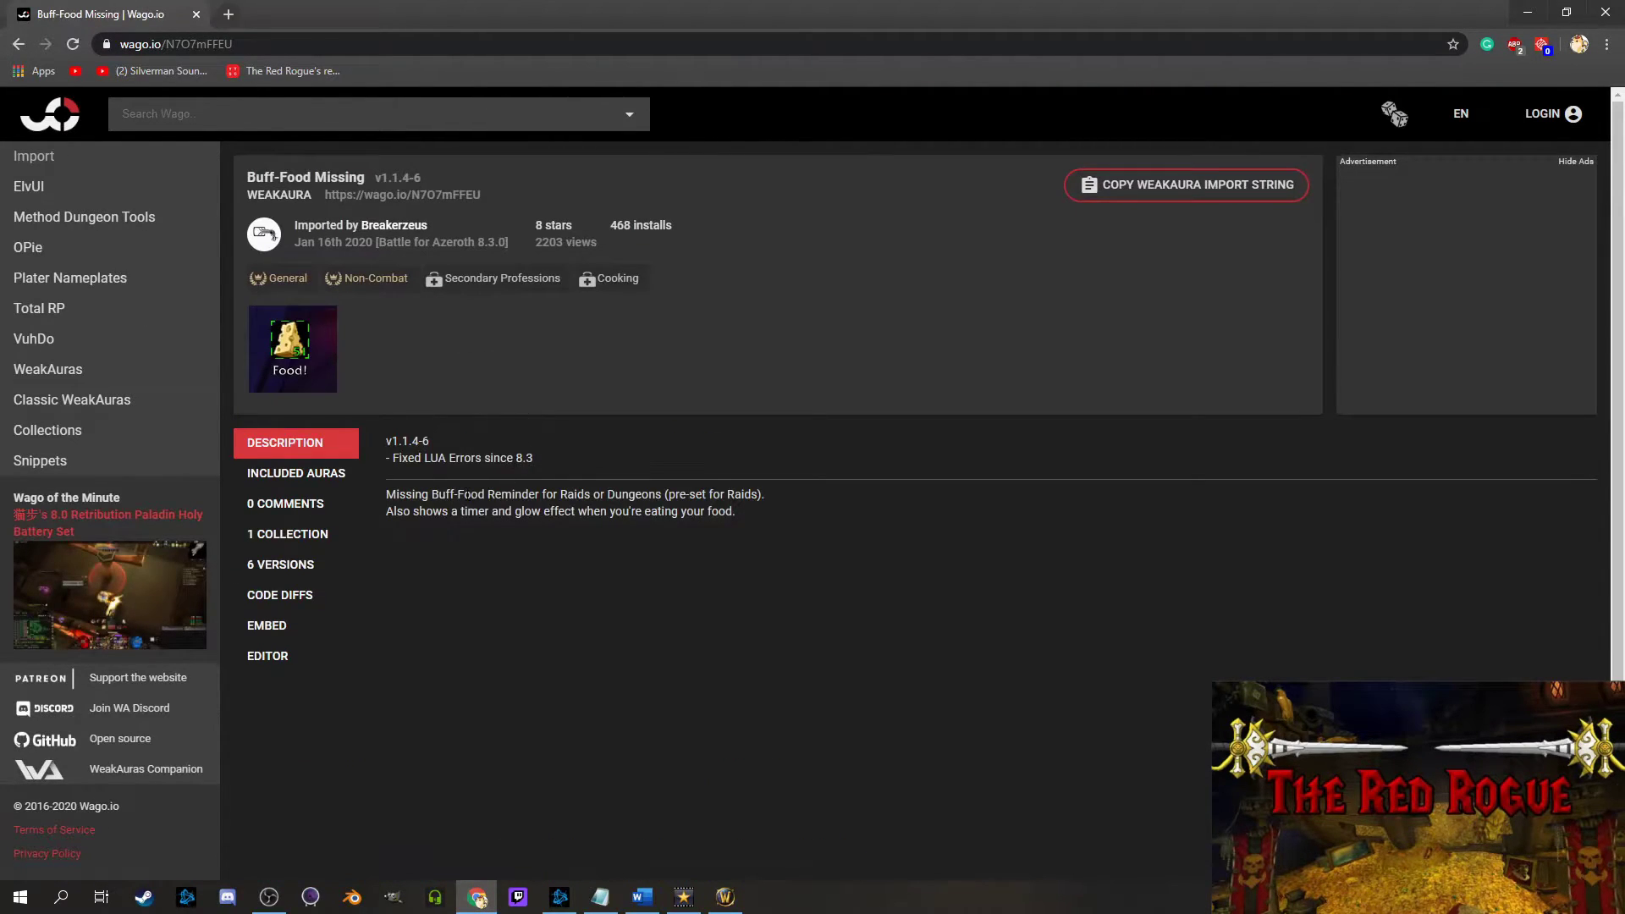
left_click_drag(759, 519, 380, 501)
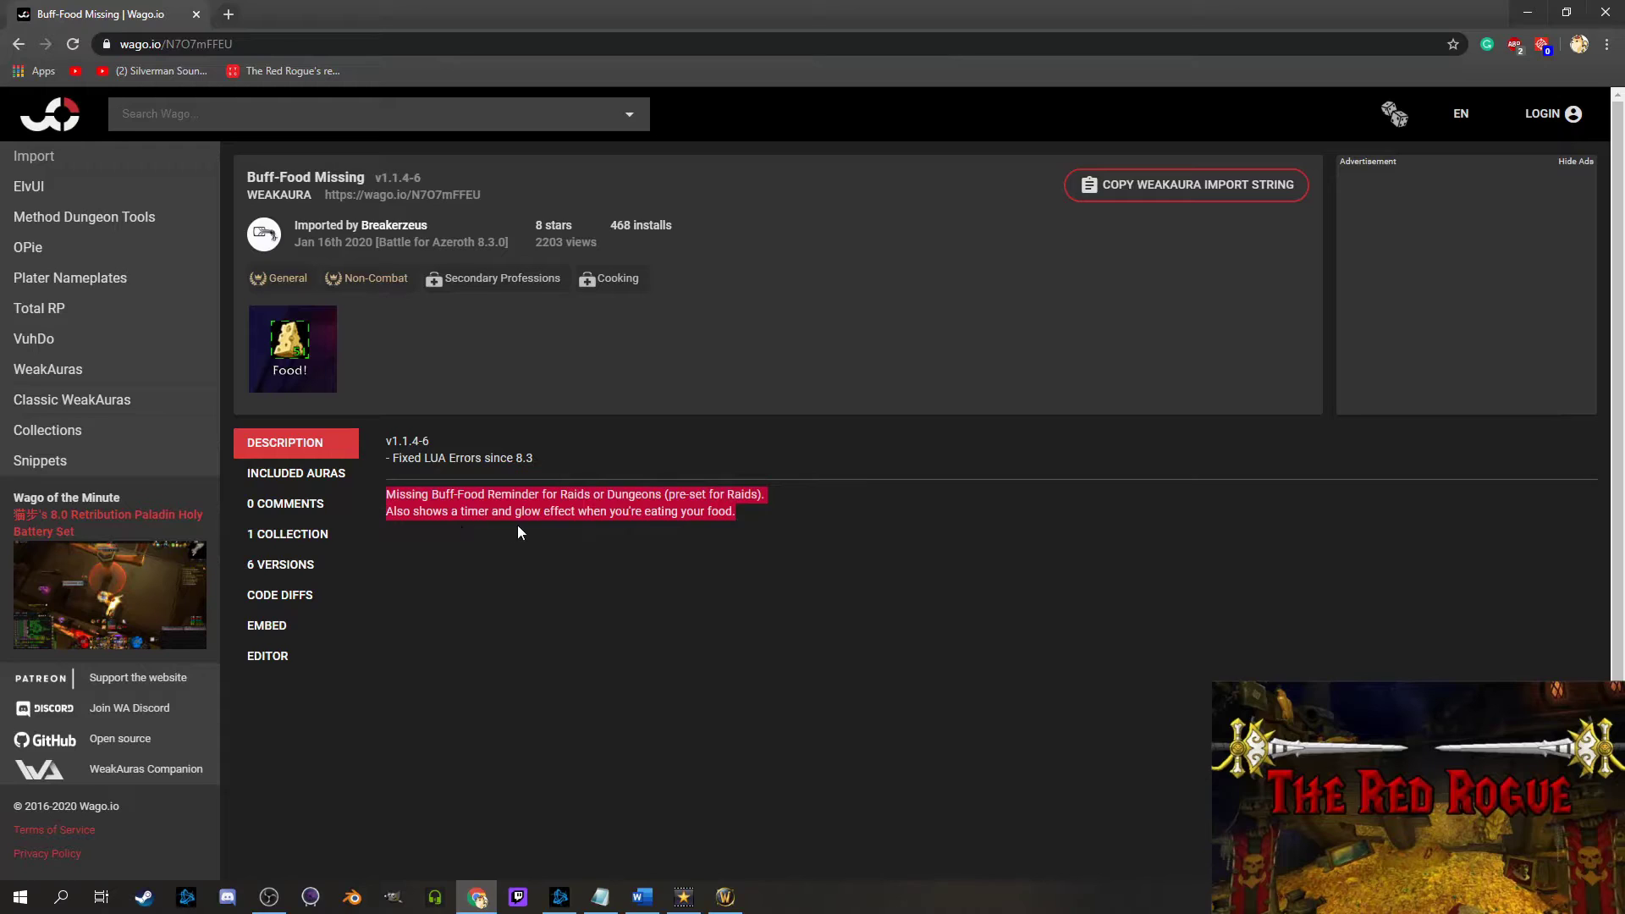
left_click(739, 519)
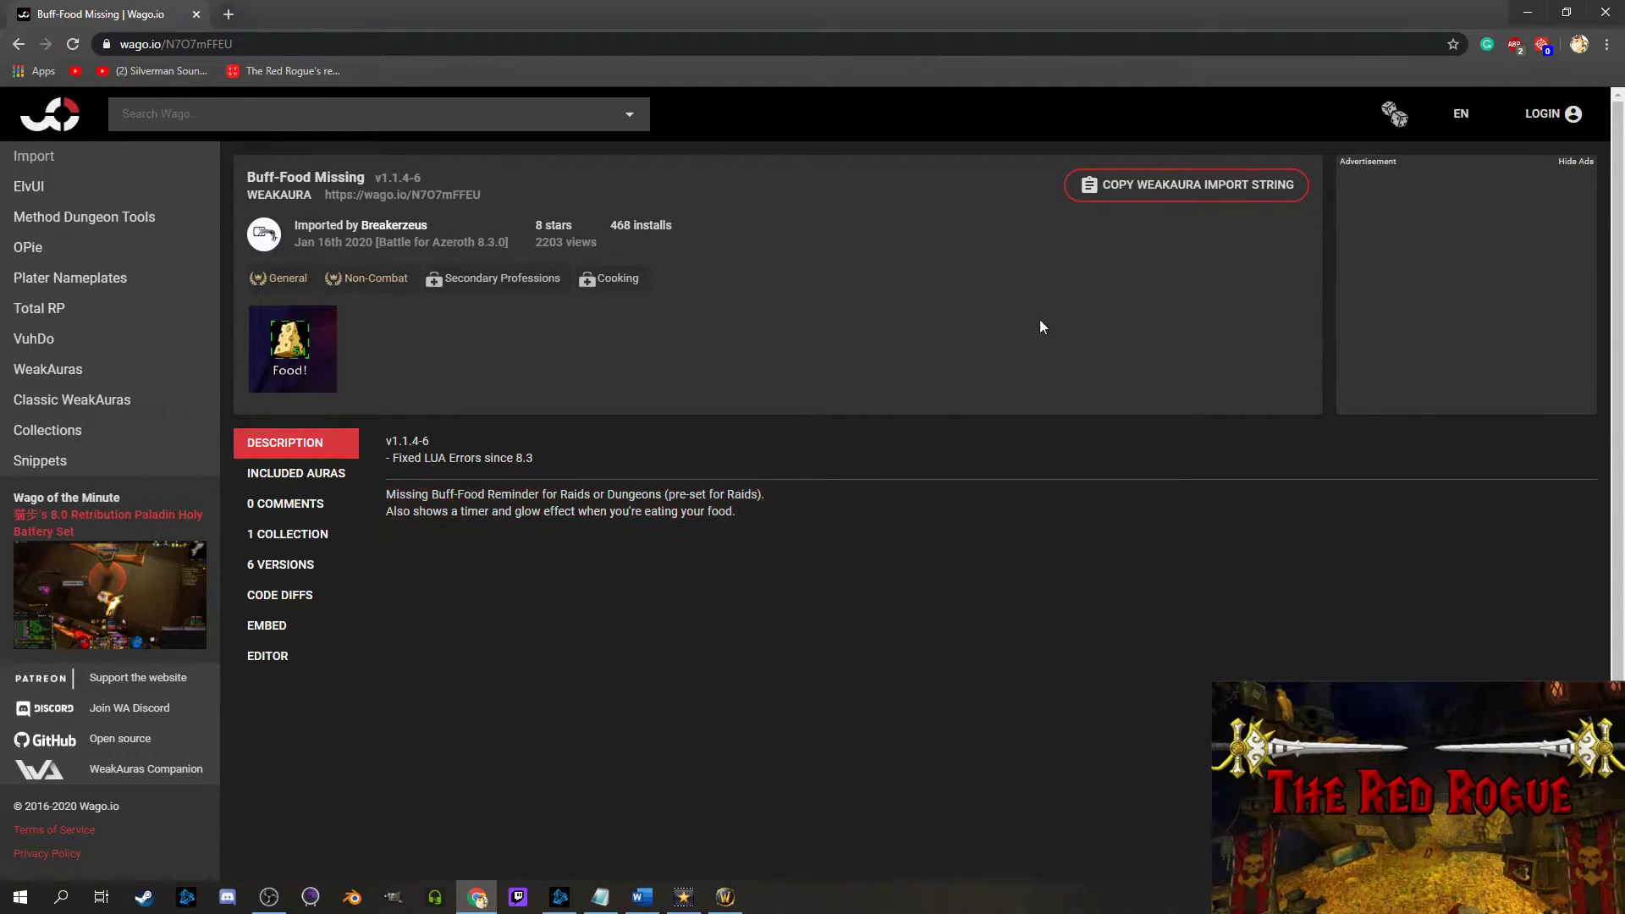
left_click(1156, 187)
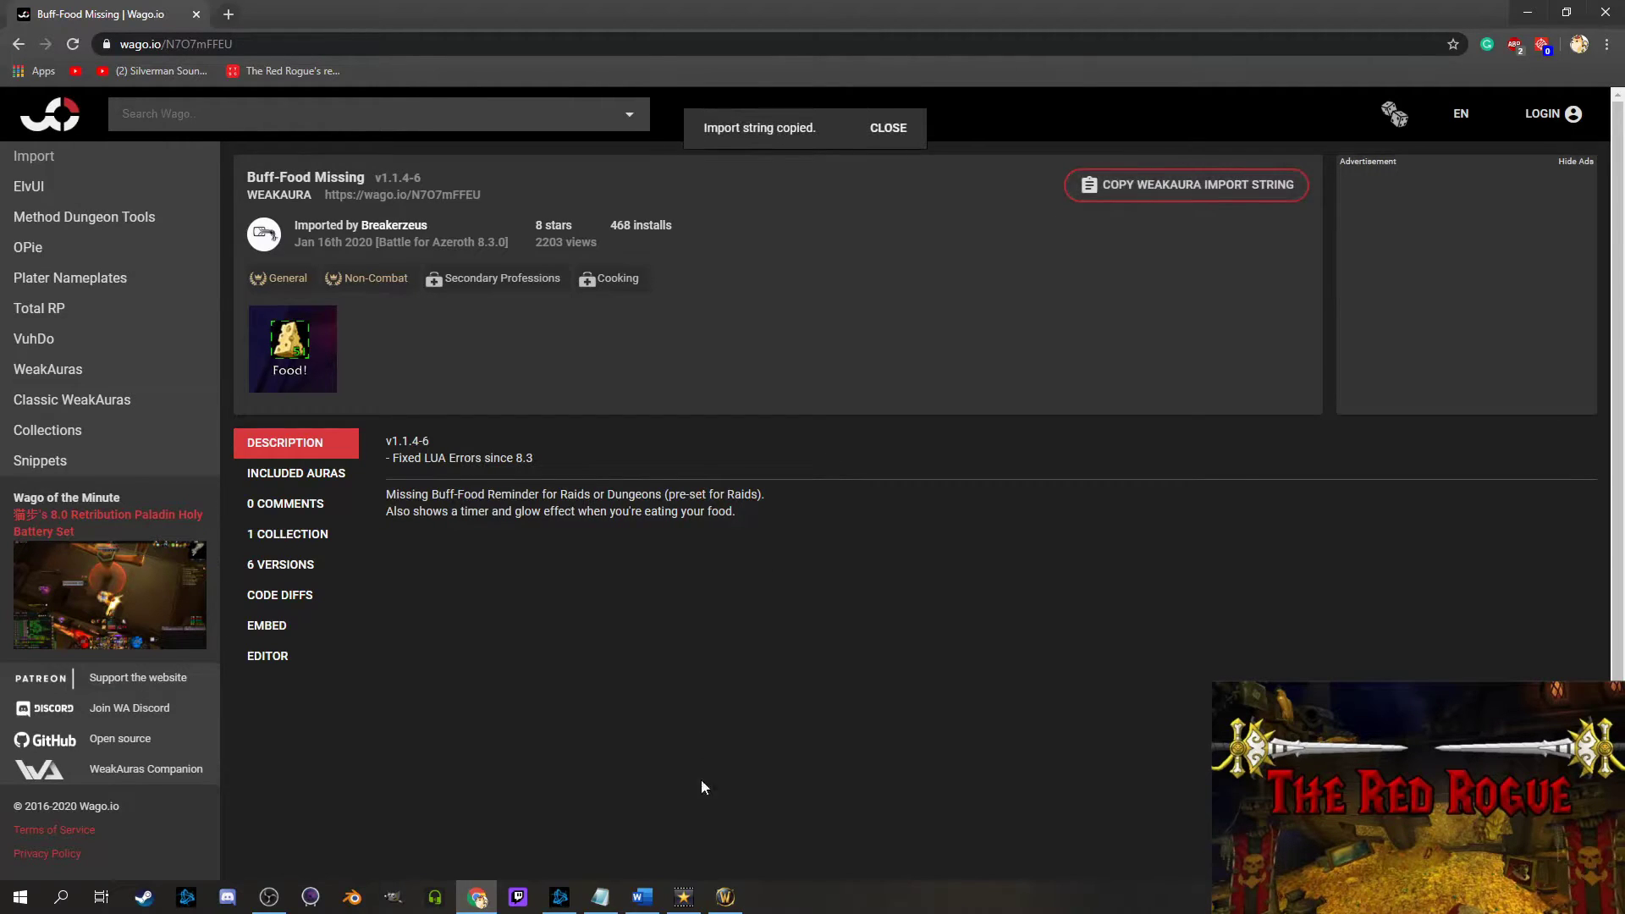
left_click(727, 898)
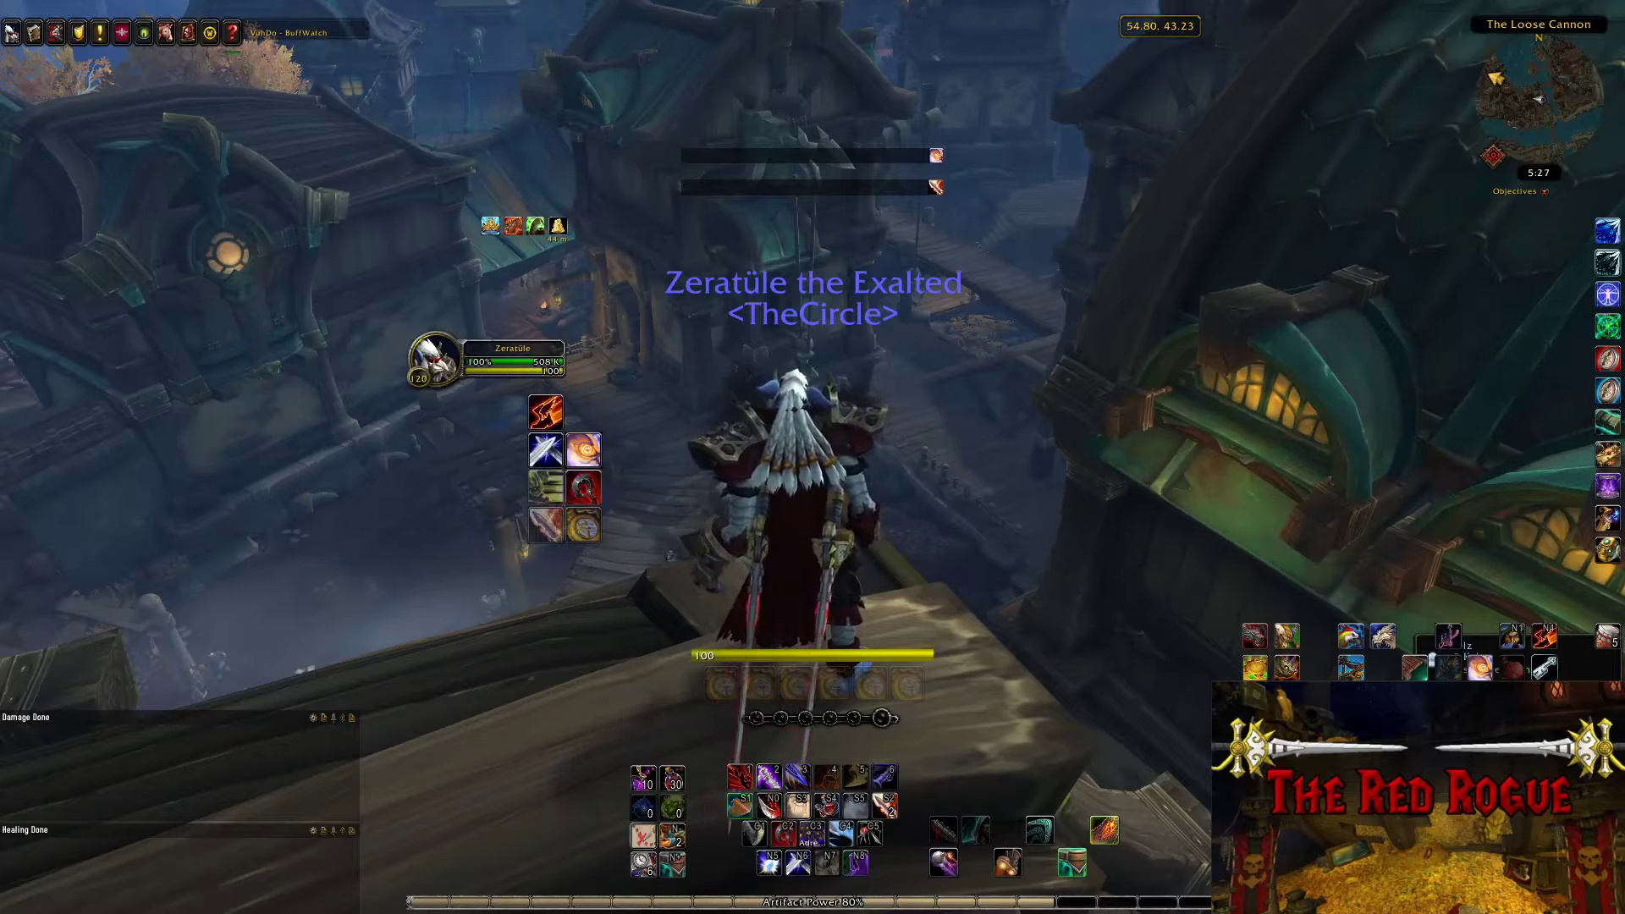
- Open WeakAuras with /wa, paste the Food Missing import string, and import the aura
type("/wa")
key("Return")
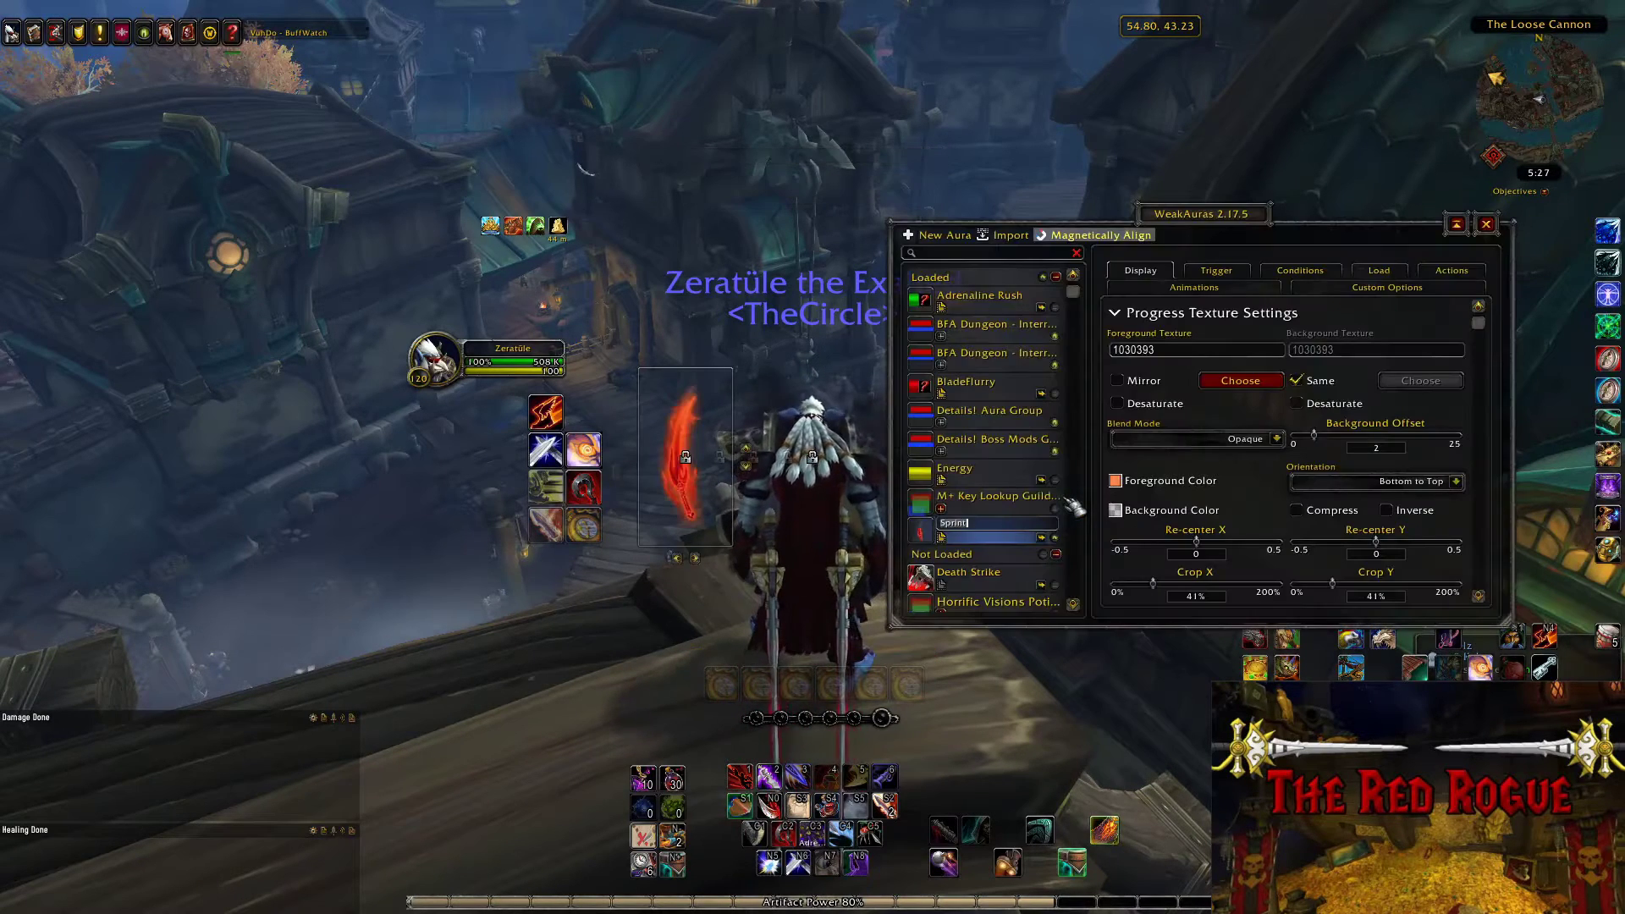
left_click(1007, 235)
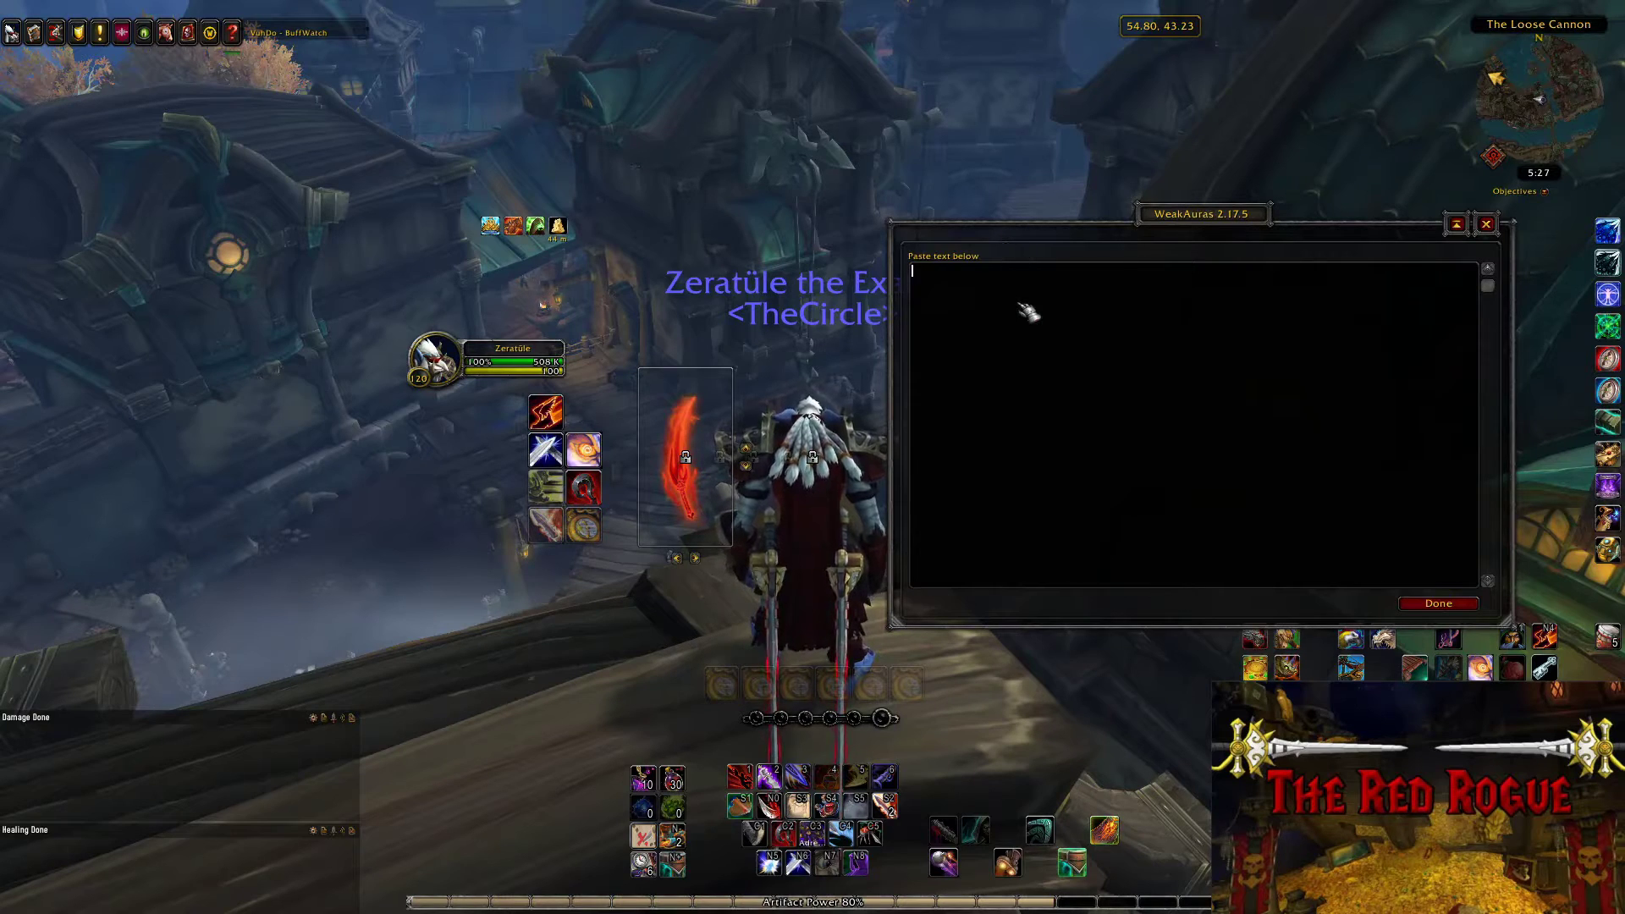
key("ctrl+v")
left_click_drag(876, 661, 802, 374)
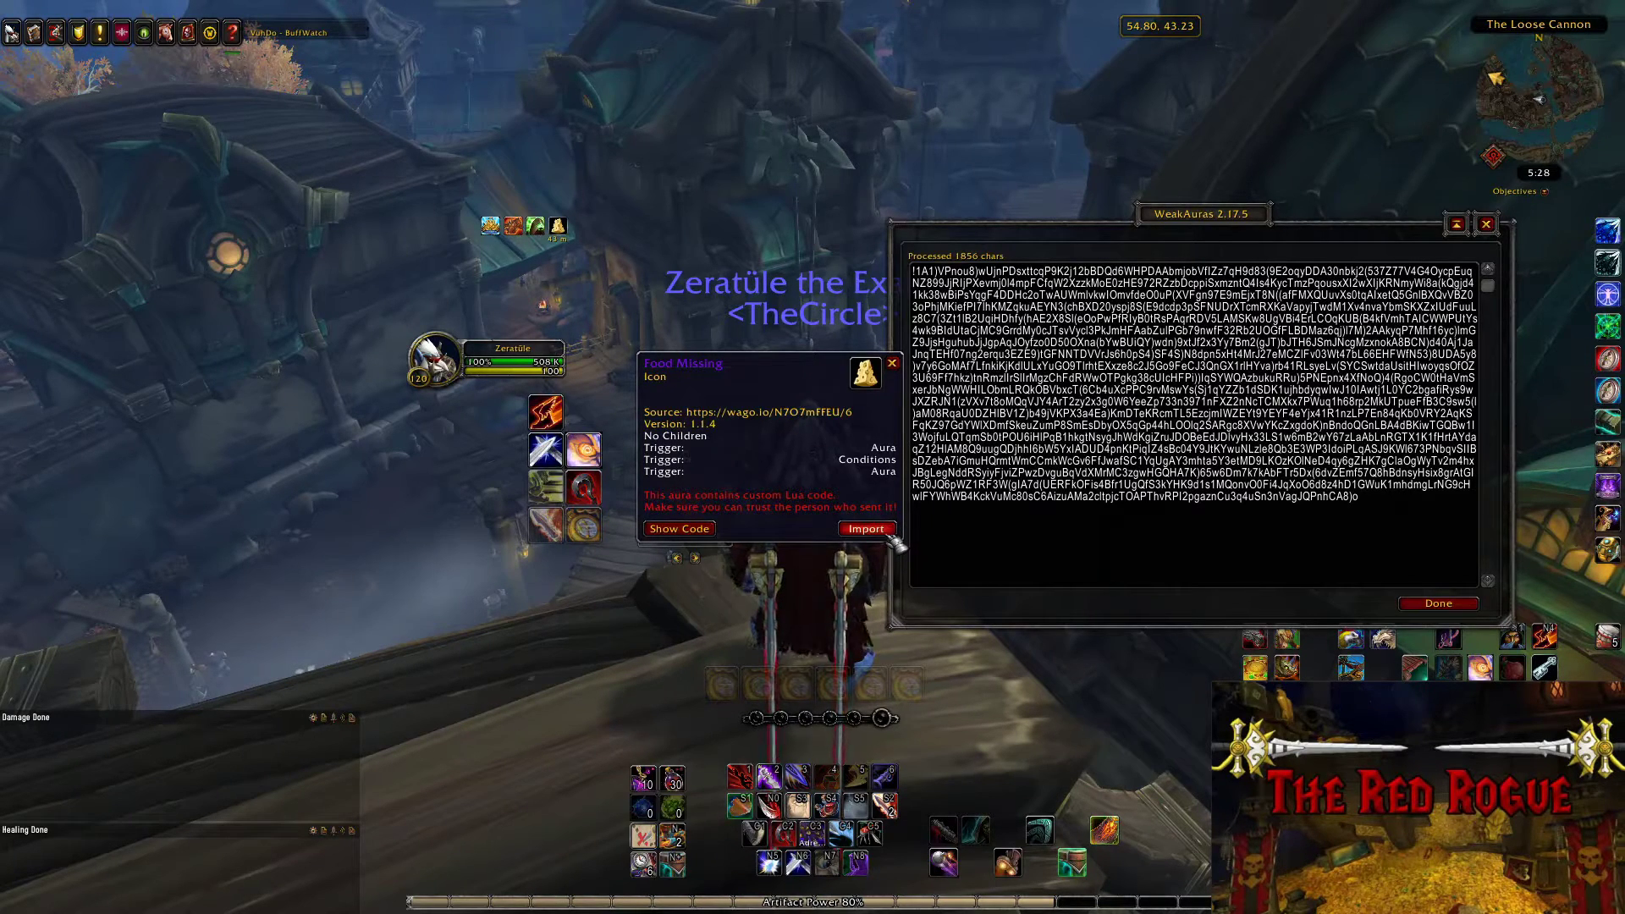
left_click(885, 531)
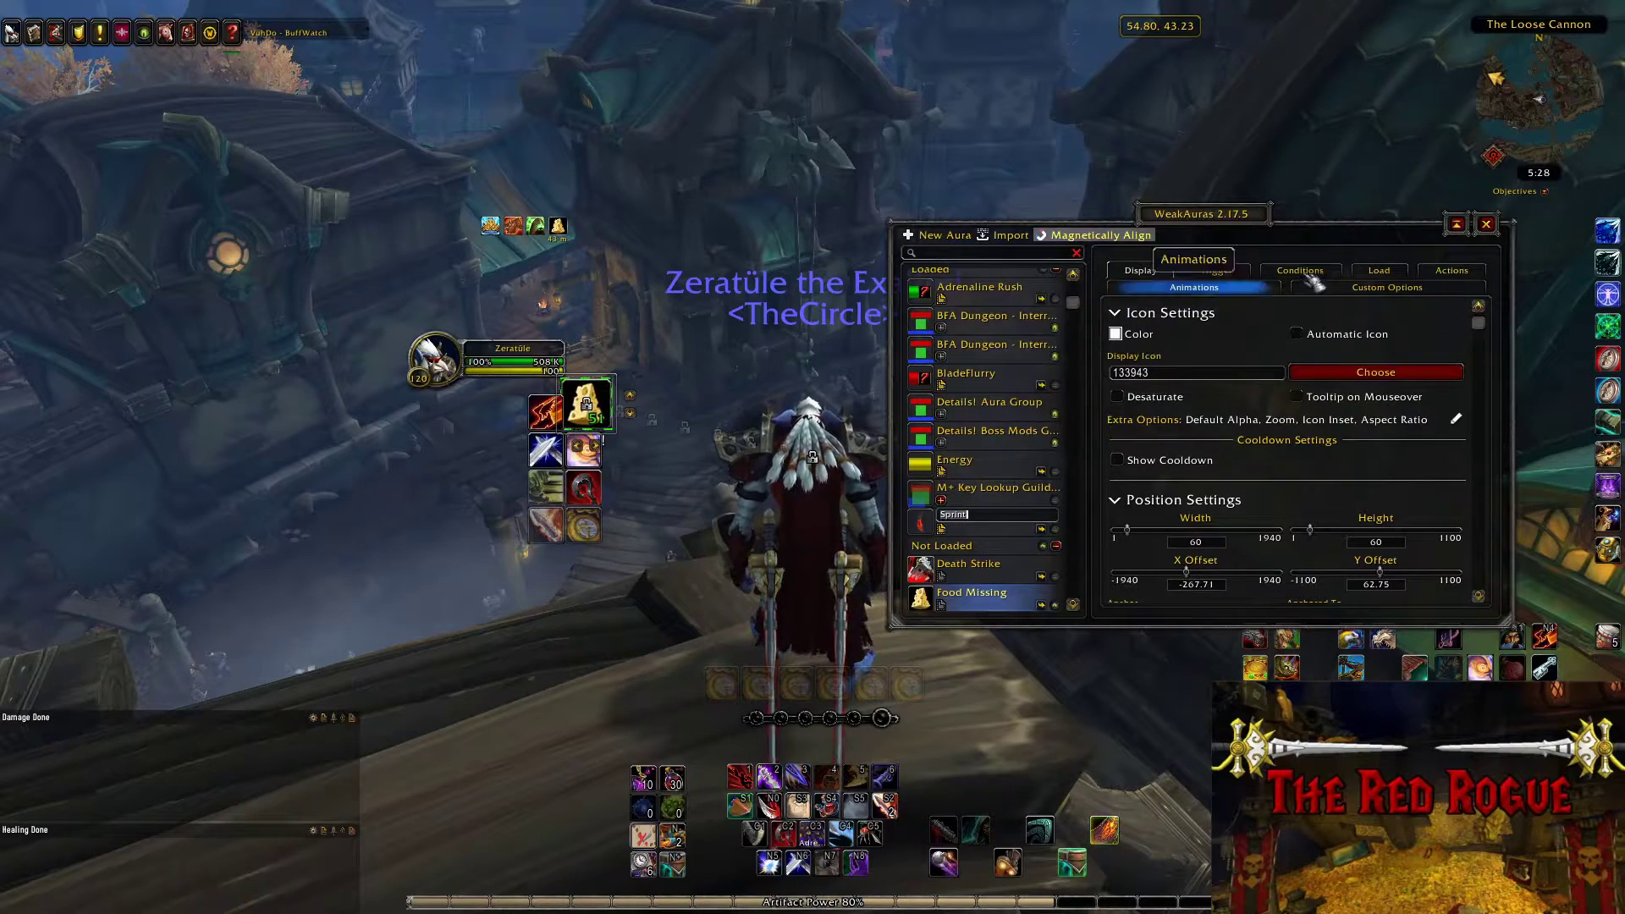
- Place the Food! icon above the character portrait and bring up its load conditions
left_click(1380, 271)
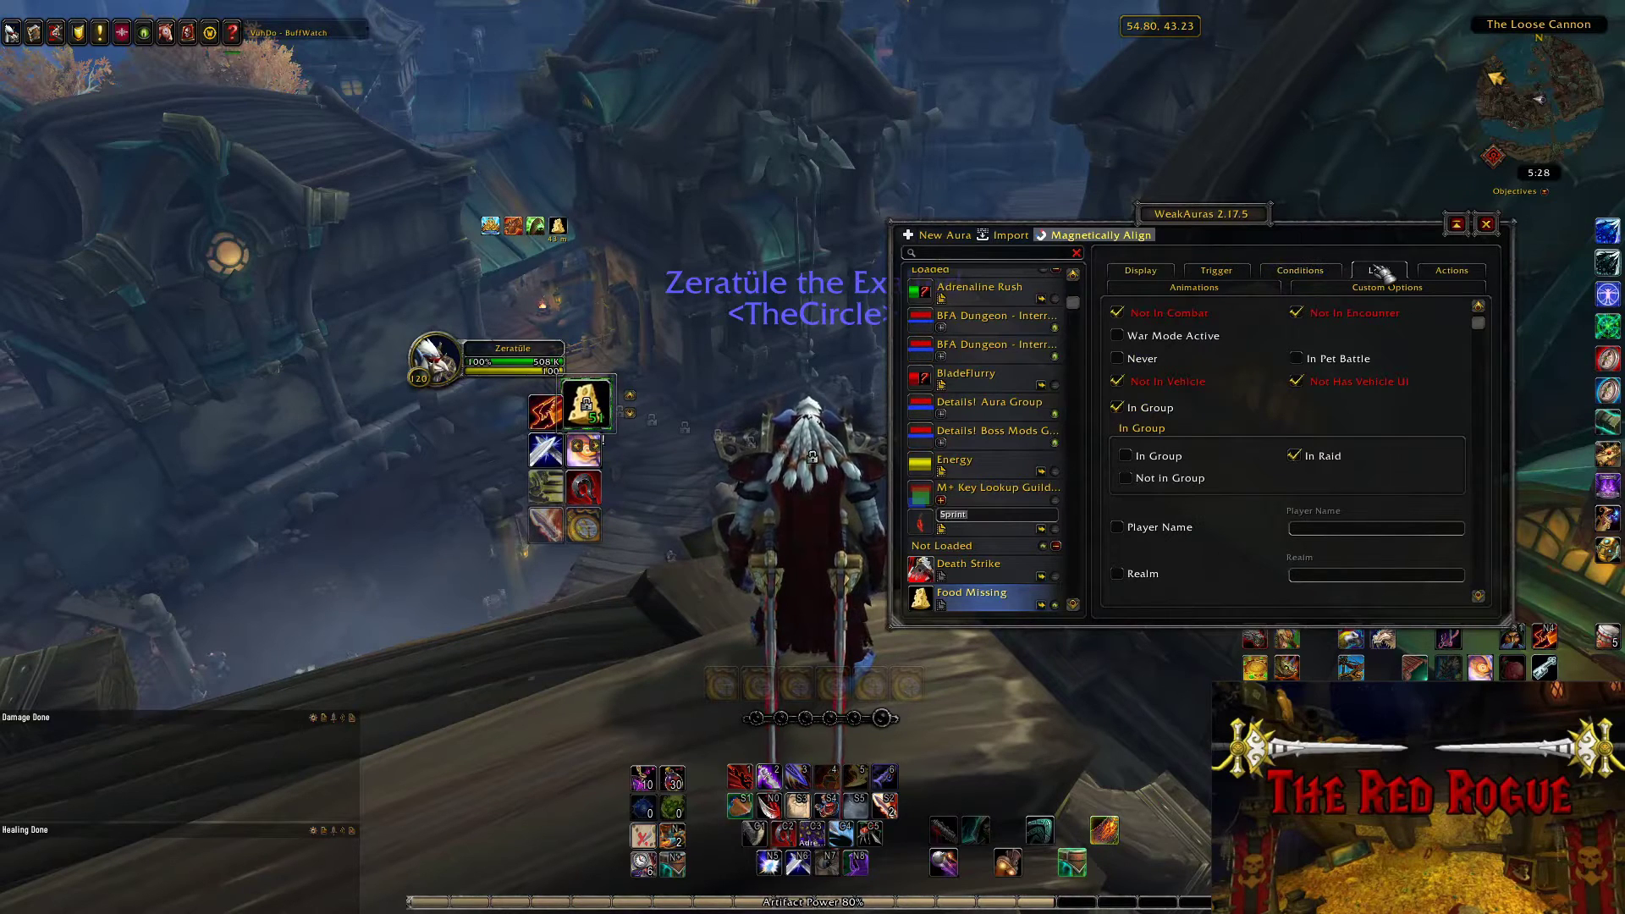
left_click_drag(588, 419, 512, 302)
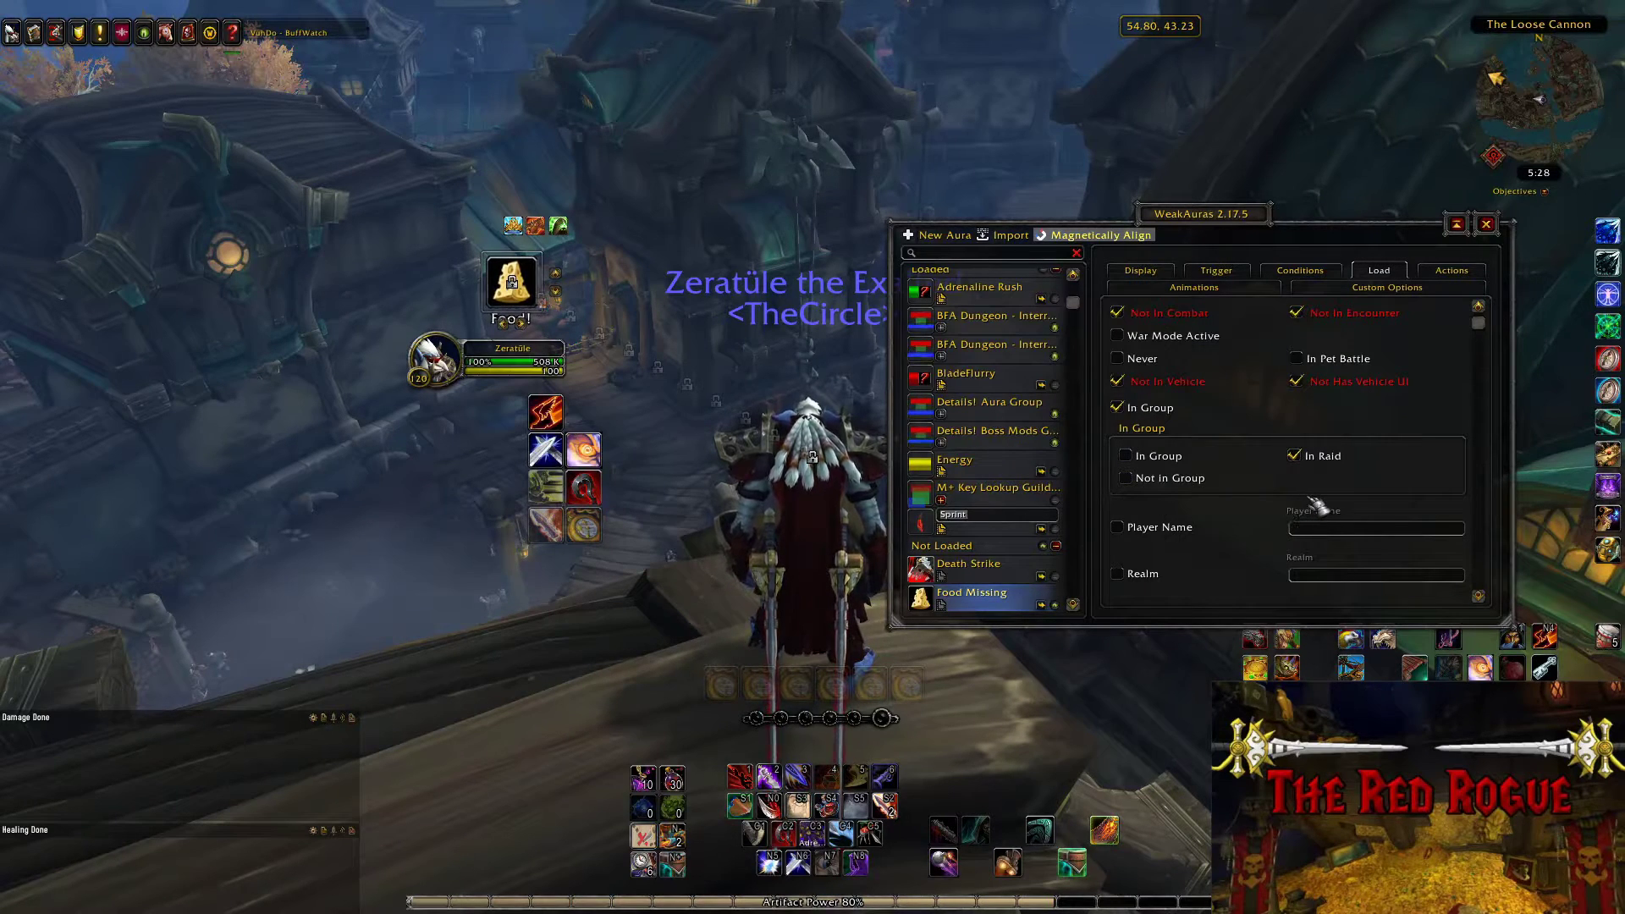
scroll(1300, 495, "down", 2)
scroll(1297, 493, "down", 12)
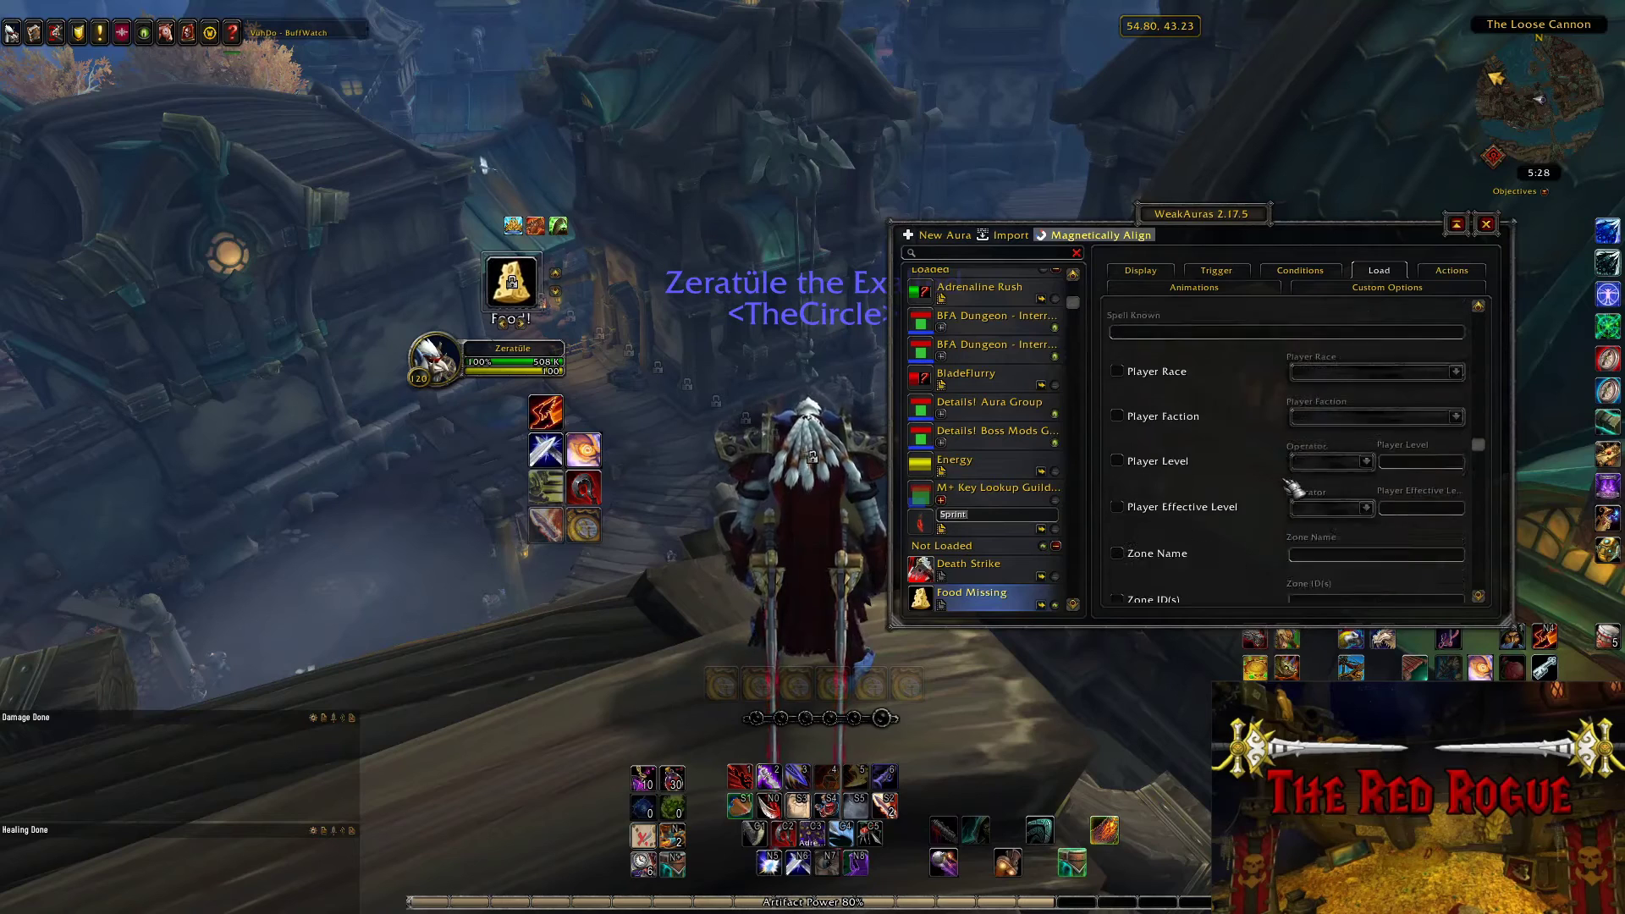
scroll(1289, 483, "up", 12)
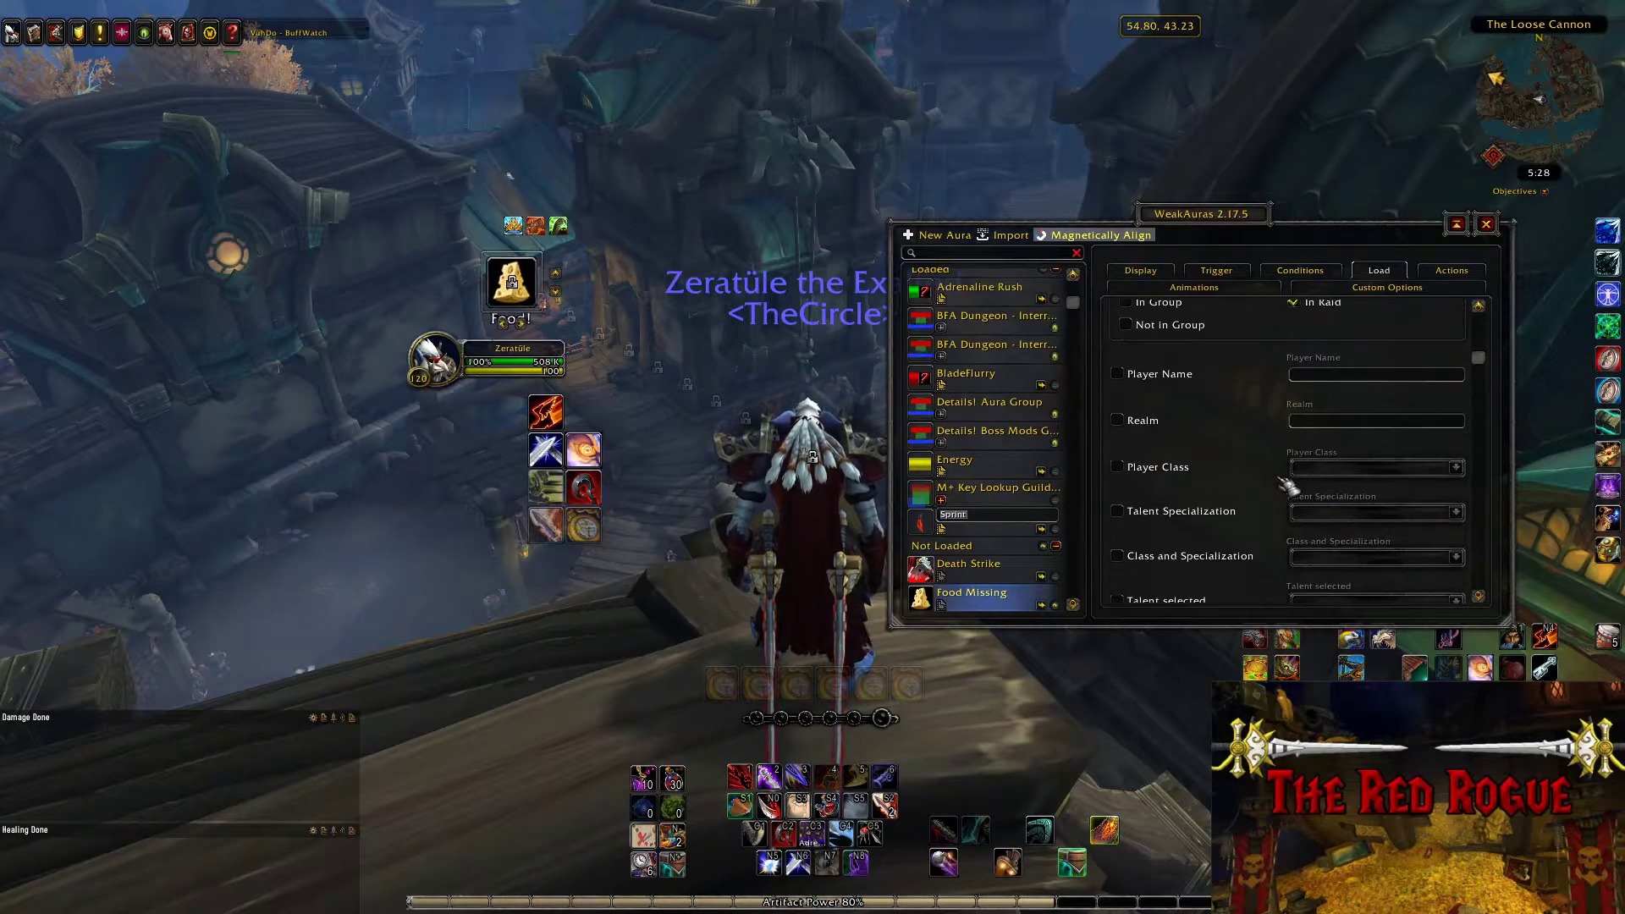
scroll(1288, 484, "up", 1)
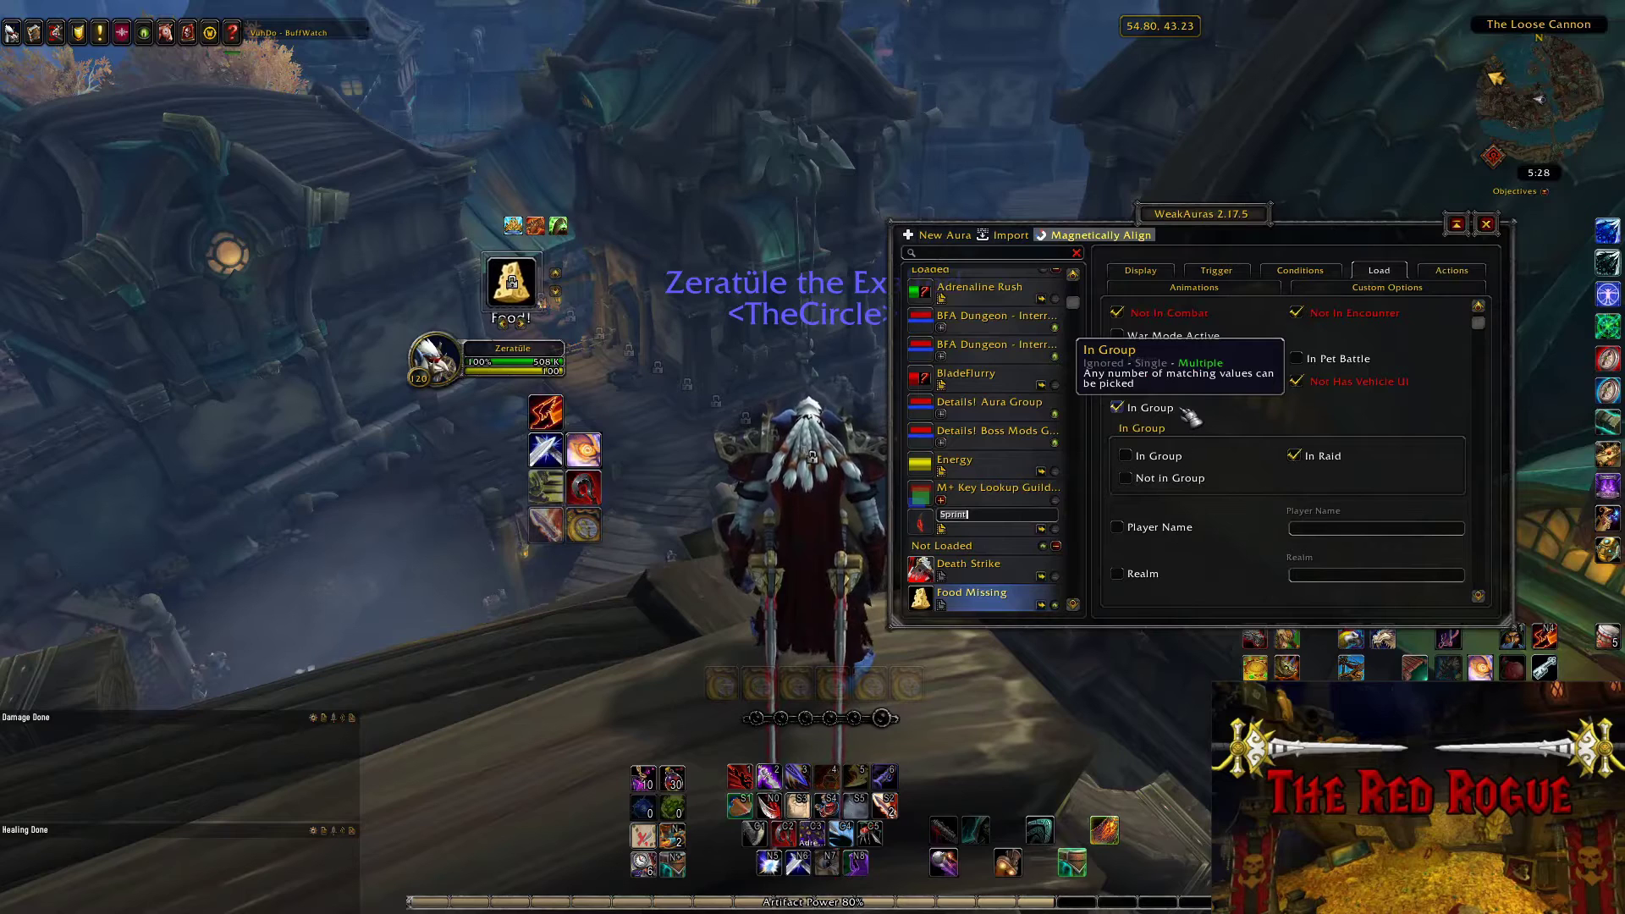
- Remove the In Group, Instance Type and Instance Difficulty load requirements
left_click(1124, 410)
scroll(1184, 436, "down", 5)
scroll(1261, 460, "down", 8)
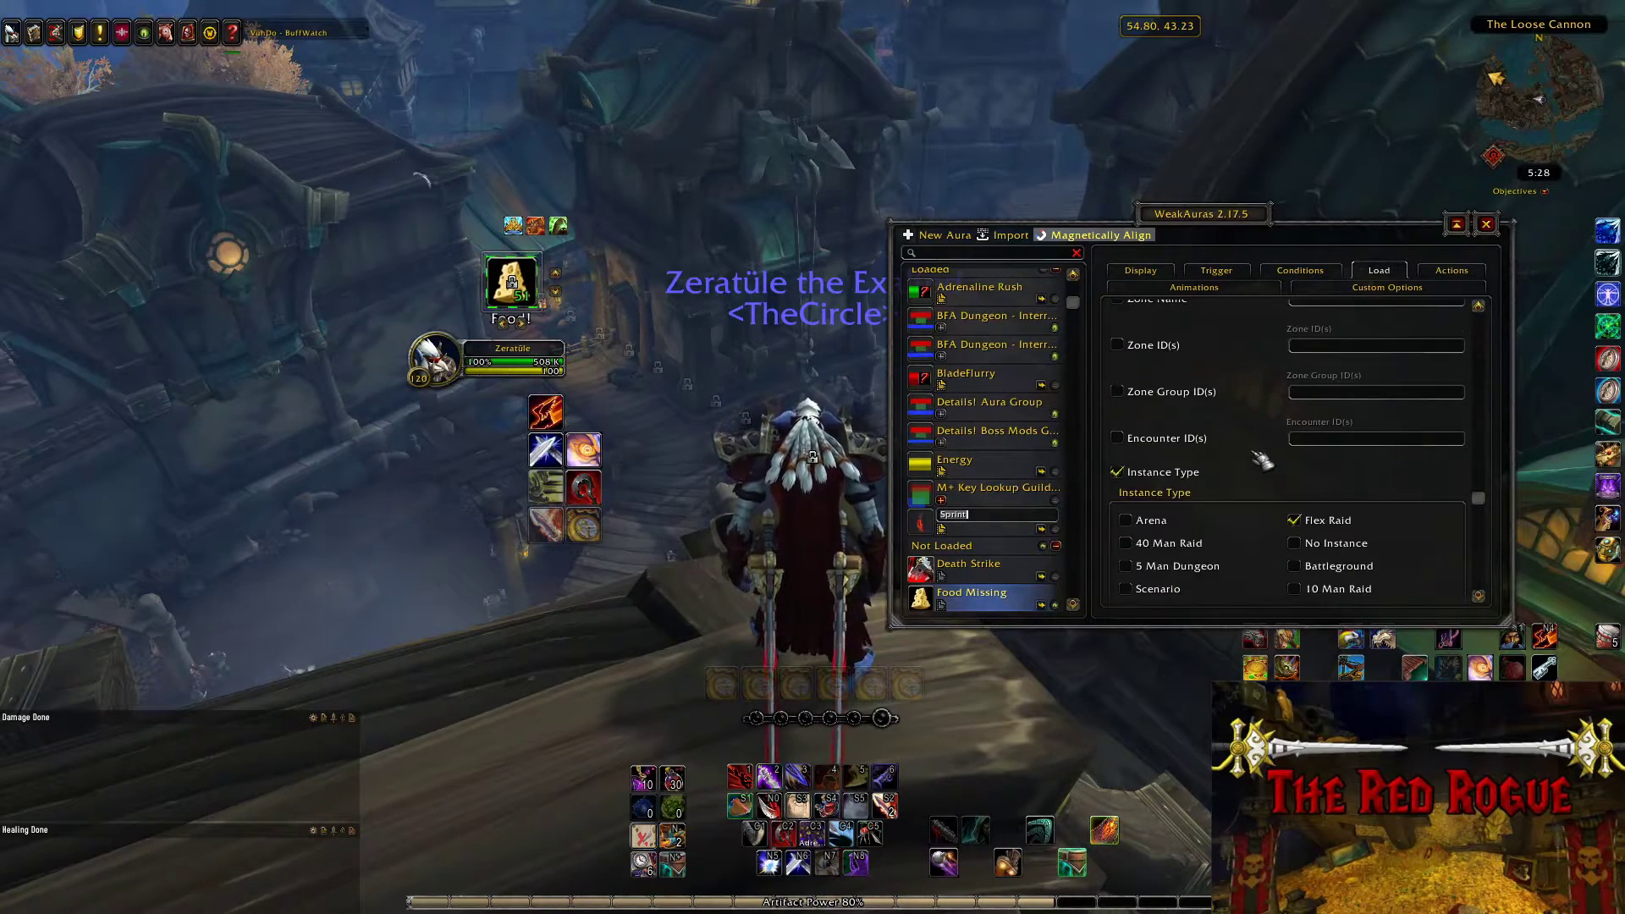
left_click(1117, 358)
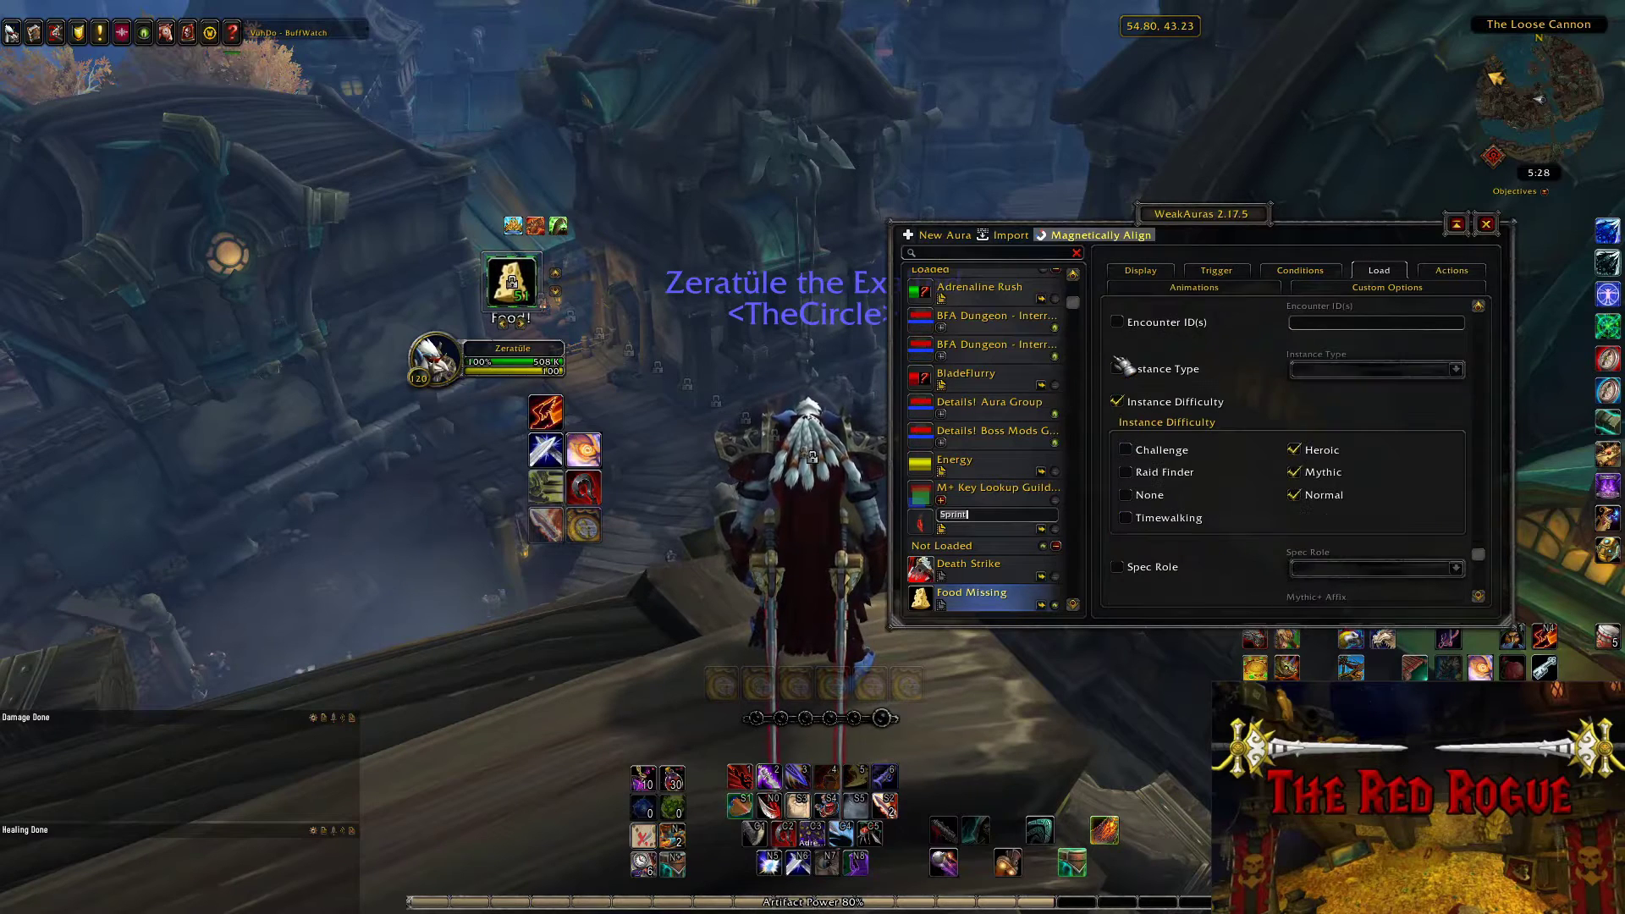
left_click(1118, 403)
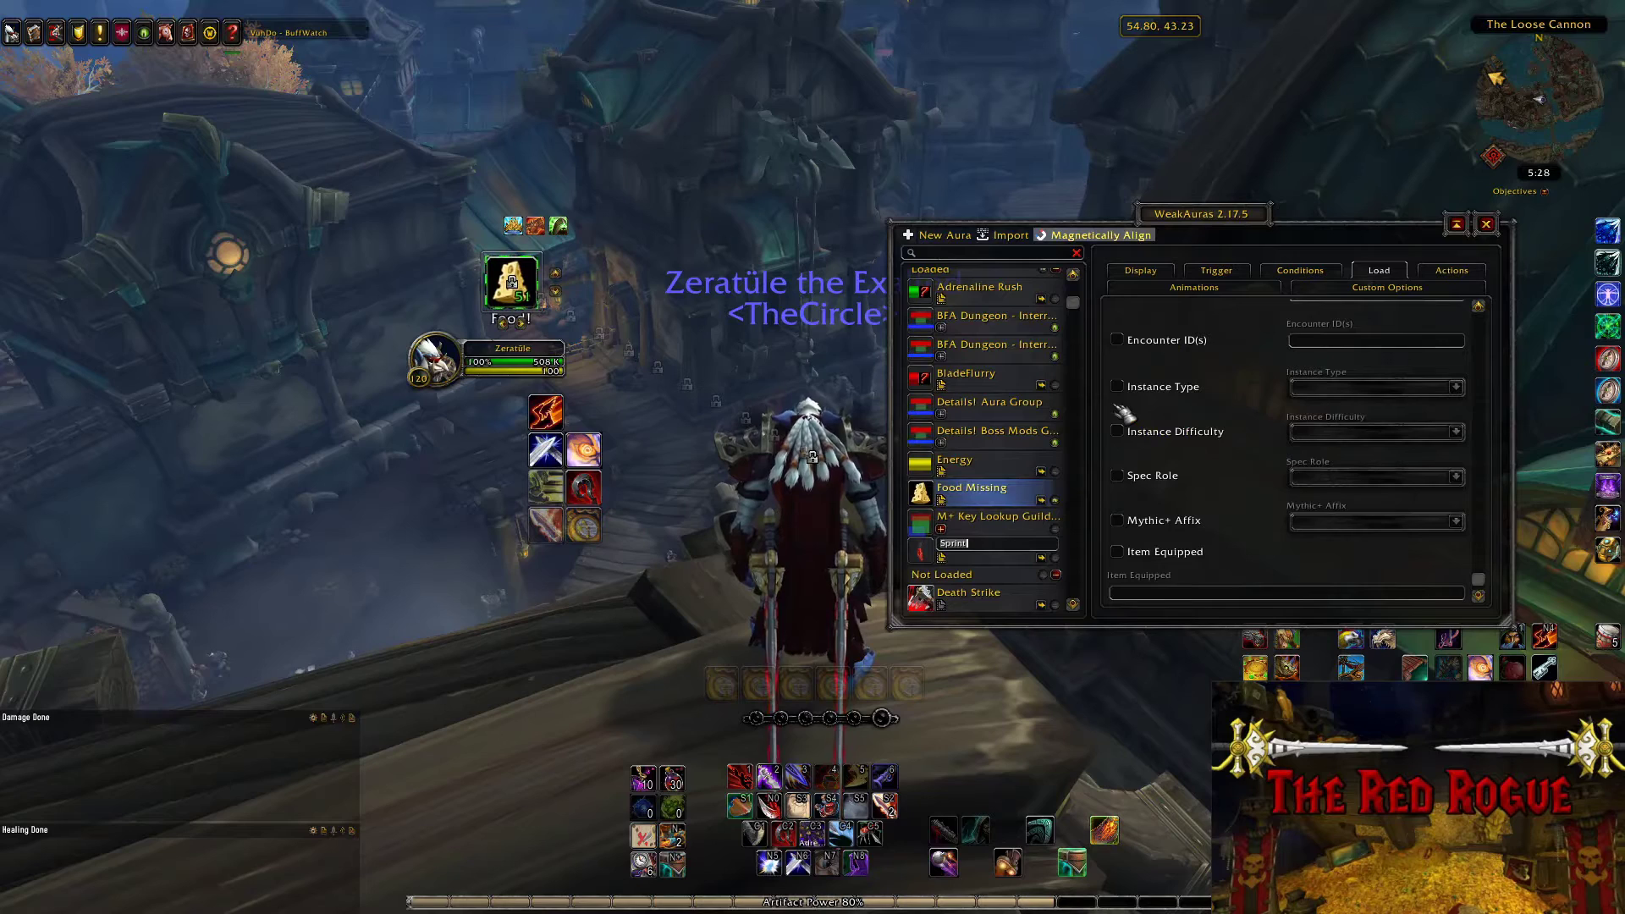
scroll(1253, 448, "up", 3)
scroll(1278, 461, "up", 4)
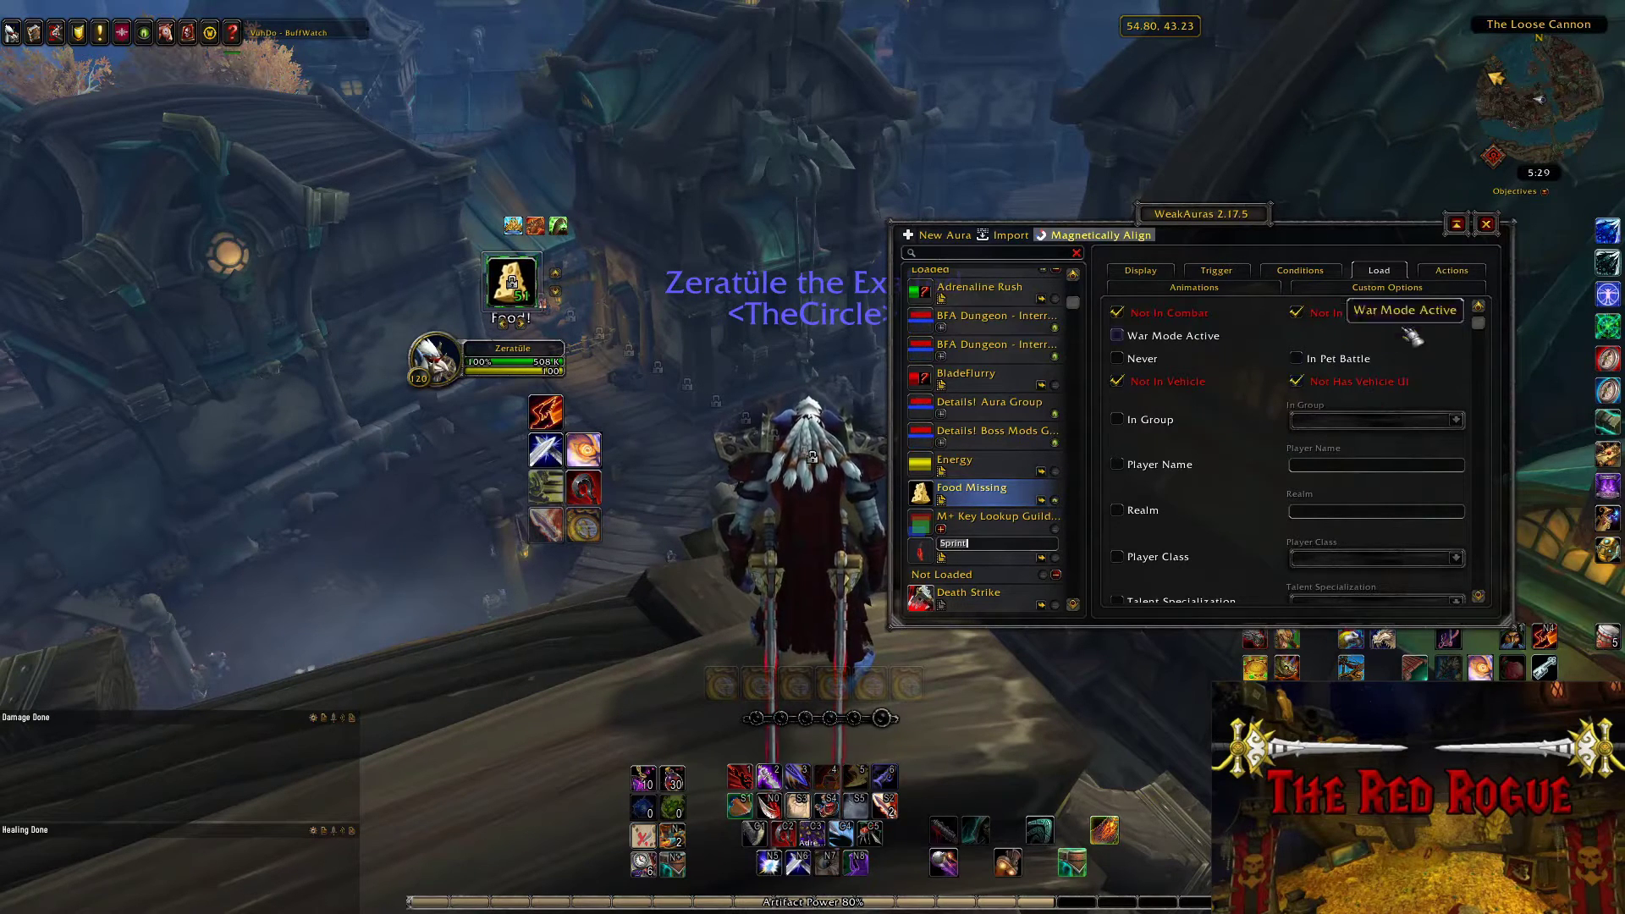
- Close the aura options, eat the Big Mech food from the bags, and face the character
left_click(1487, 224)
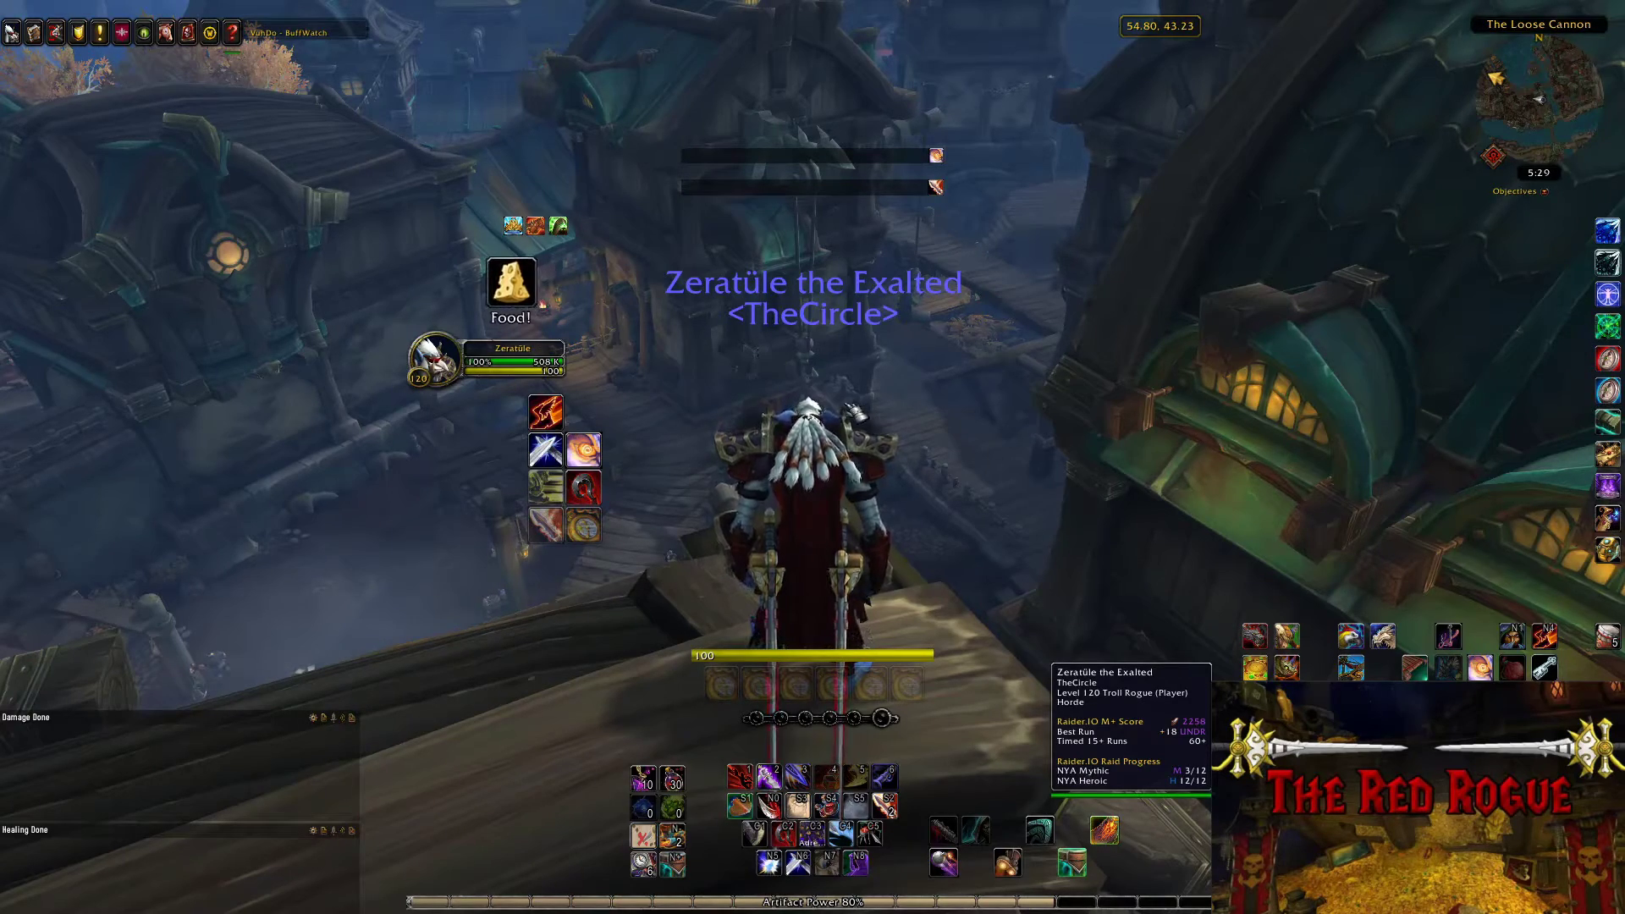
key("b")
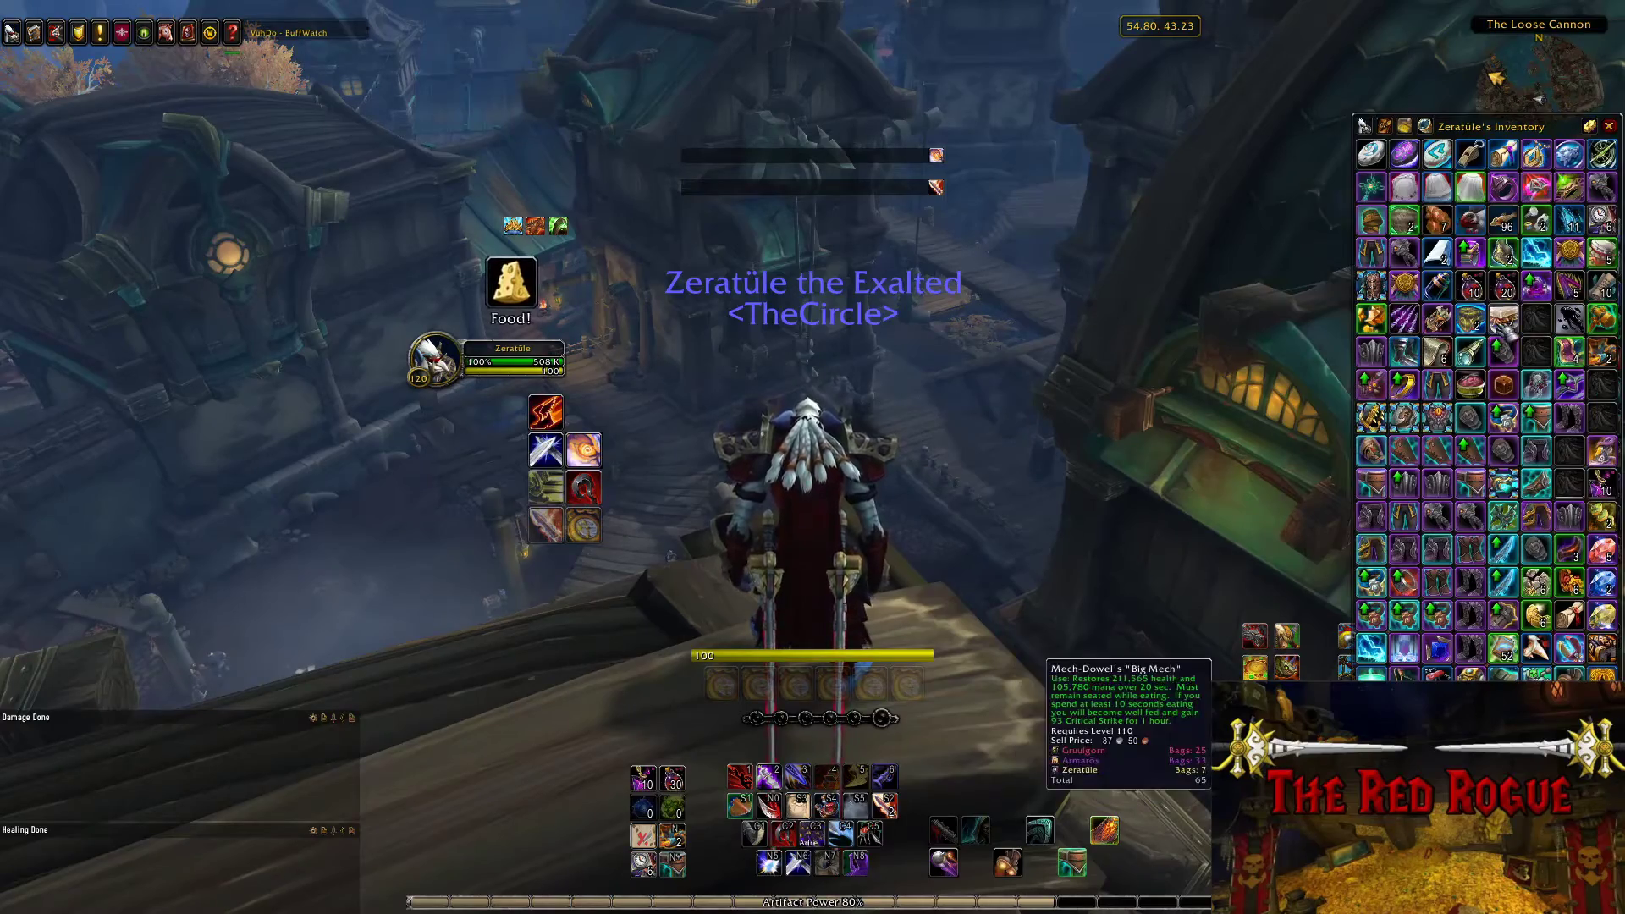
key("w")
key("b")
left_click_drag(508, 311, 728, 318)
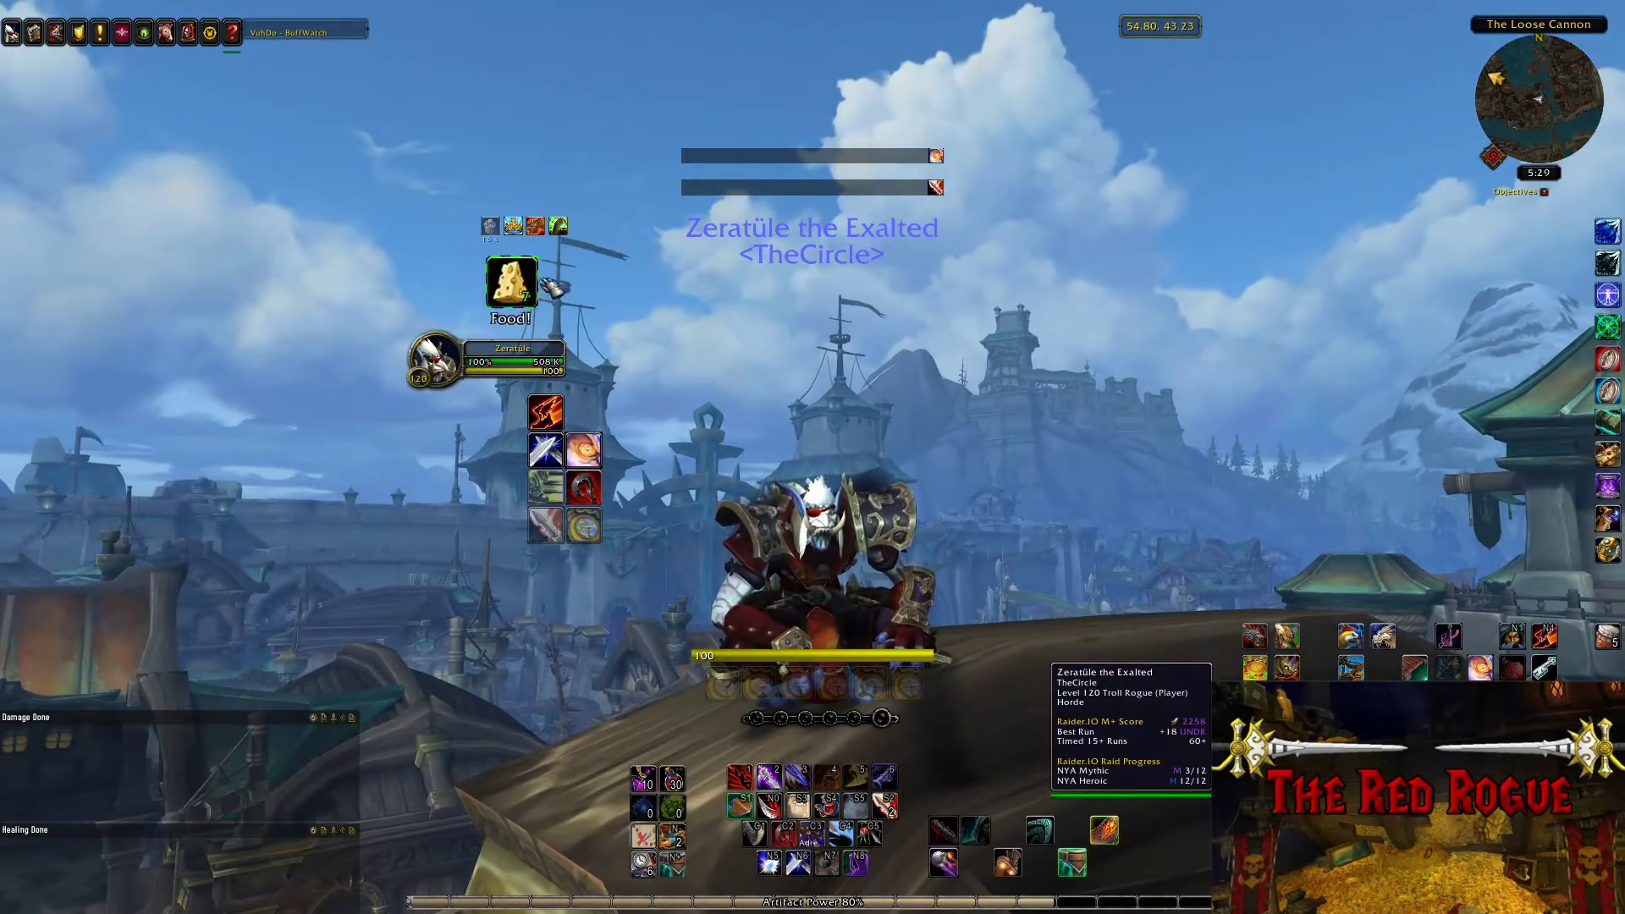